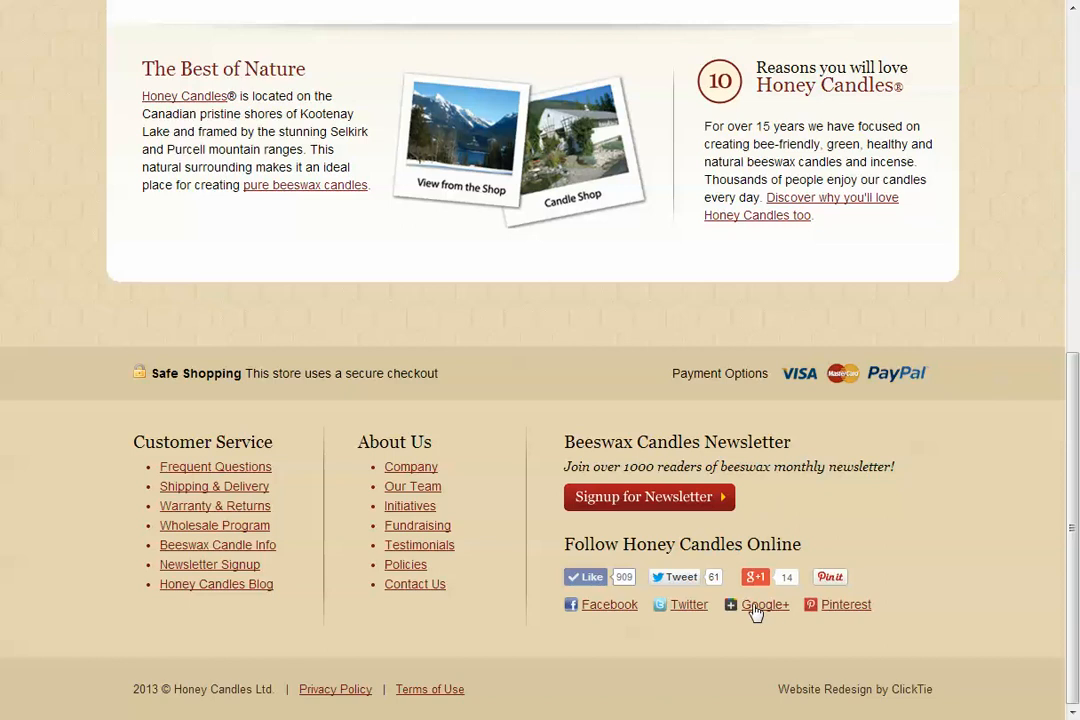
- Open the Honey Candles Google+ page from the website footer and switch to managing that page
{"action": "left_click", "coordinate": [763, 605]}
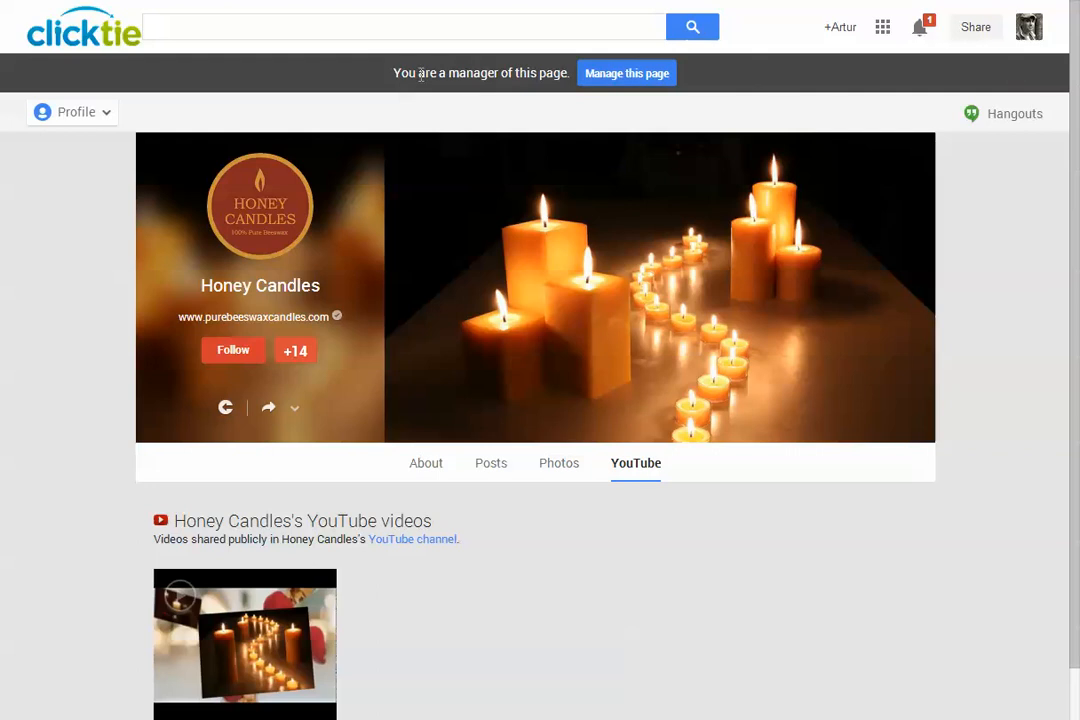
{"action": "left_click_drag", "start_coordinate": [569, 73], "coordinate": [380, 73]}
{"action": "left_click", "coordinate": [370, 78]}
{"action": "left_click", "coordinate": [588, 73]}
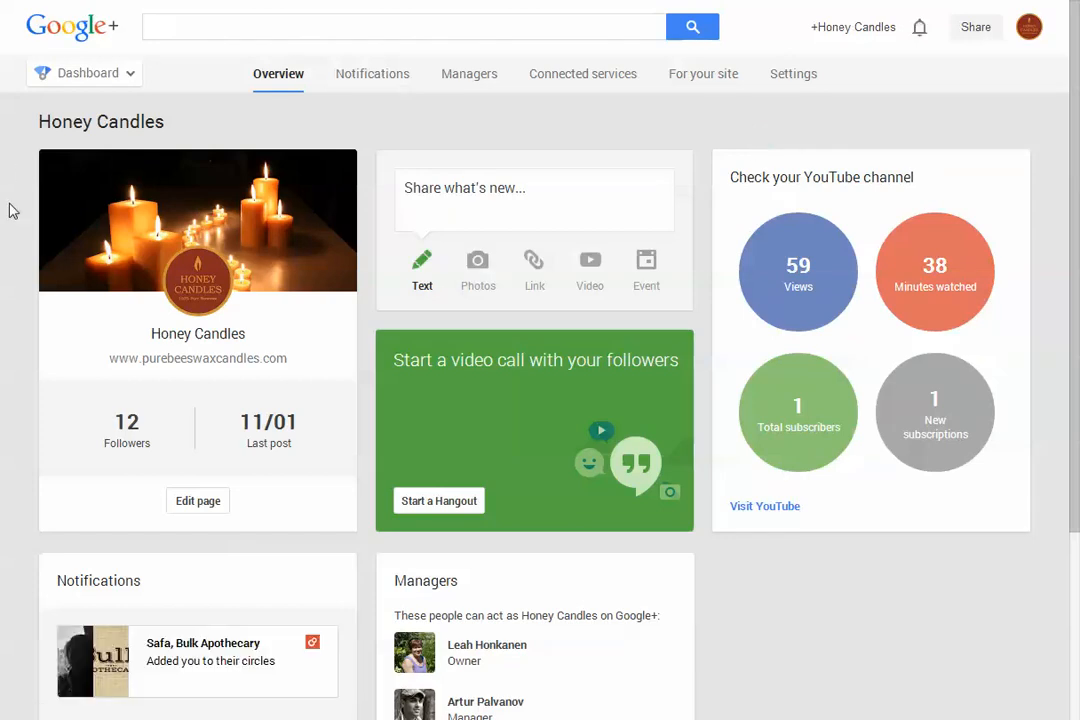
- Examine the dashboard overview, including the YouTube channel statistics, the notifications and the list of page managers
{"action": "scroll", "coordinate": [25, 322], "scroll_direction": "down", "scroll_amount": 1}
{"action": "scroll", "coordinate": [25, 323], "scroll_direction": "down", "scroll_amount": 2}
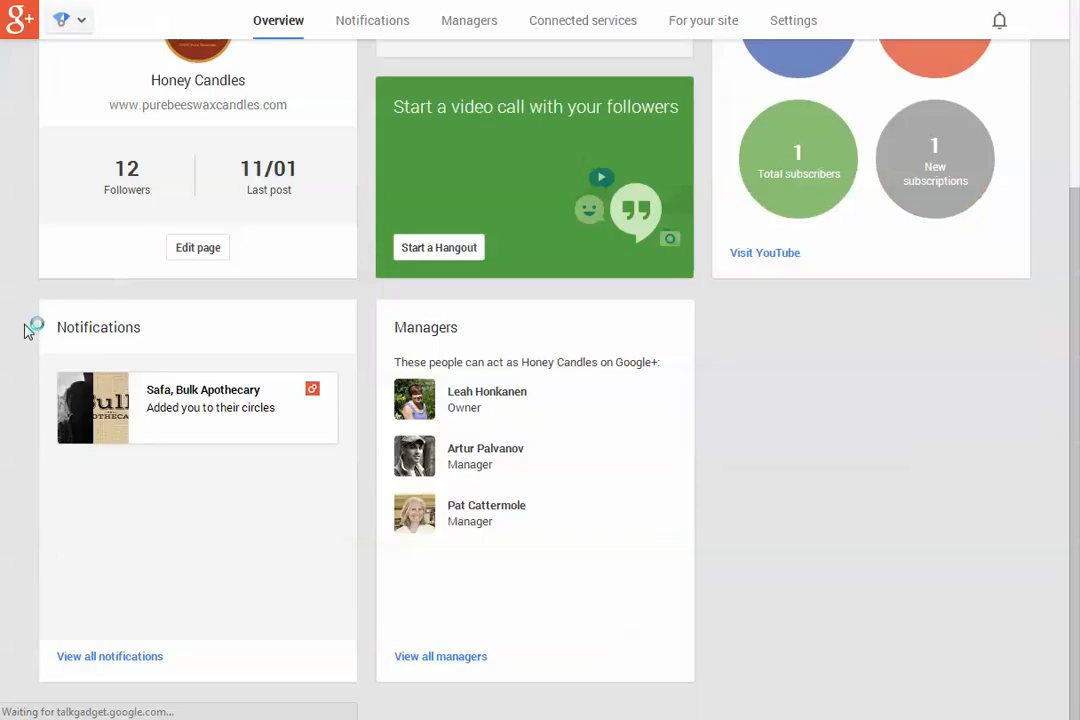
{"action": "scroll", "coordinate": [25, 332], "scroll_direction": "up", "scroll_amount": 3}
{"action": "scroll", "coordinate": [25, 332], "scroll_direction": "down", "scroll_amount": 3}
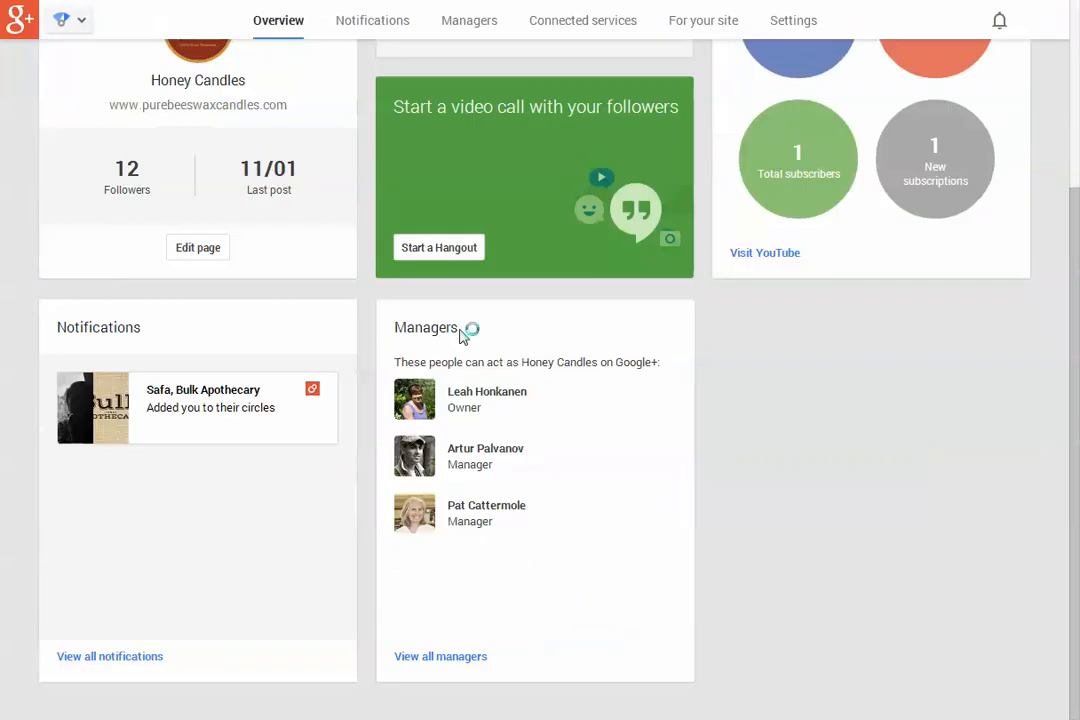
{"action": "left_click_drag", "start_coordinate": [513, 521], "coordinate": [490, 385]}
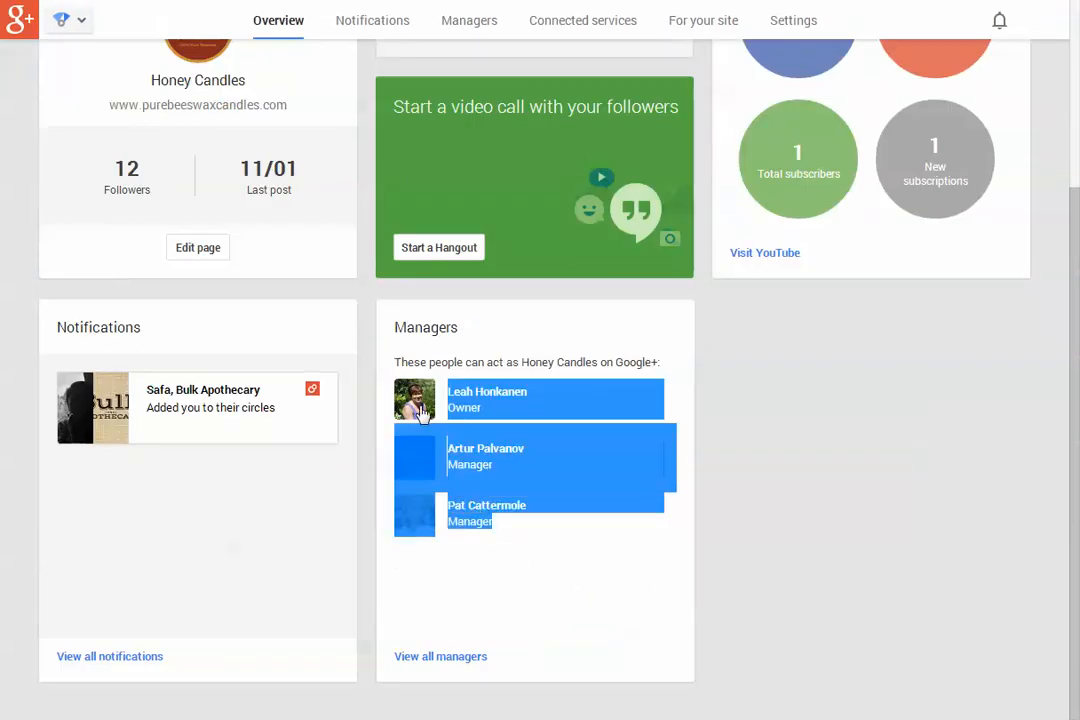
{"action": "left_click", "coordinate": [586, 358]}
{"action": "scroll", "coordinate": [672, 390], "scroll_direction": "up", "scroll_amount": 3}
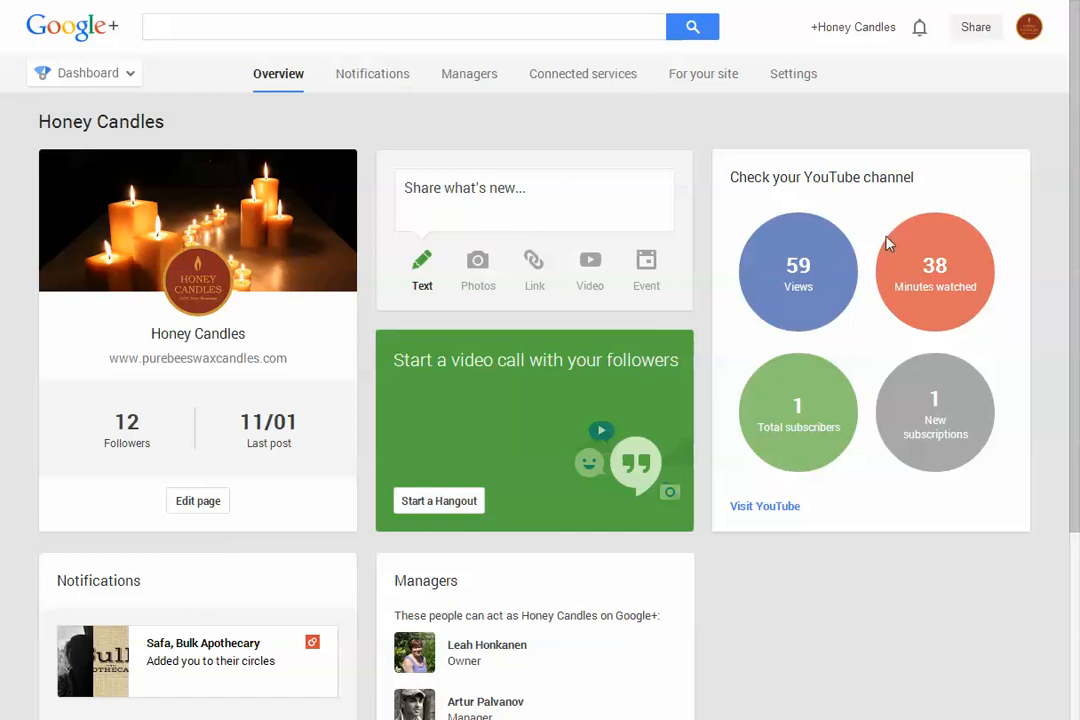
{"action": "scroll", "coordinate": [986, 345], "scroll_direction": "down", "scroll_amount": 1}
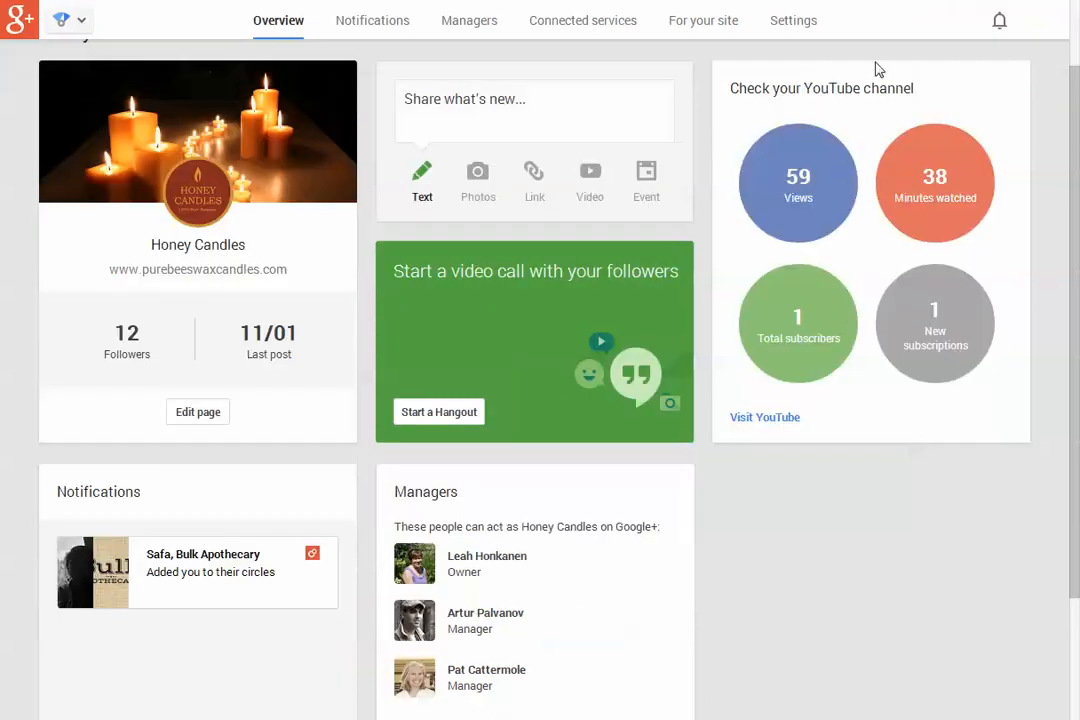
{"action": "scroll", "coordinate": [852, 461], "scroll_direction": "down", "scroll_amount": 2}
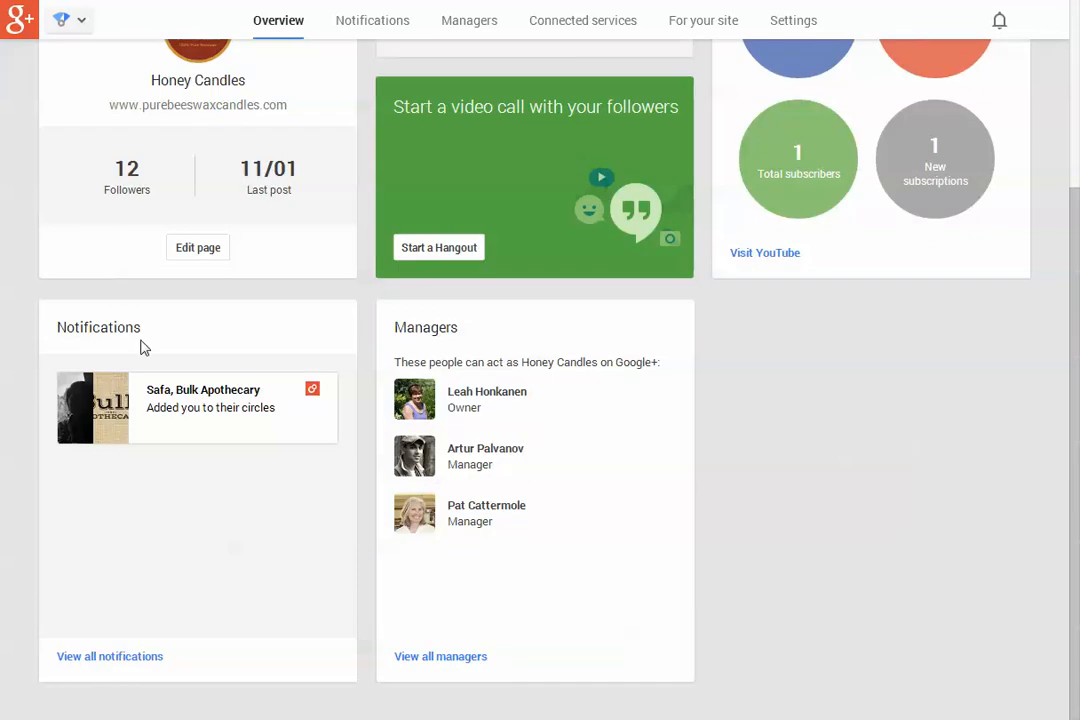
{"action": "scroll", "coordinate": [770, 467], "scroll_direction": "up", "scroll_amount": 3}
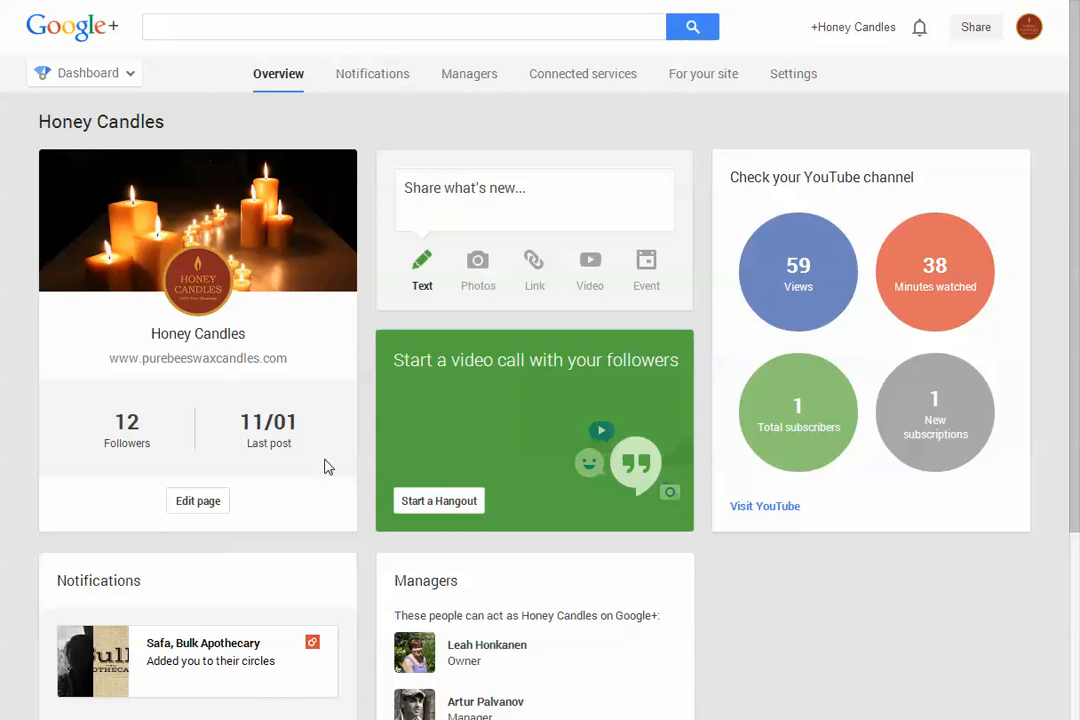
- Open the Honey Candles profile from the dashboard and review the story, contact information and links in its About section
{"action": "left_click", "coordinate": [197, 283]}
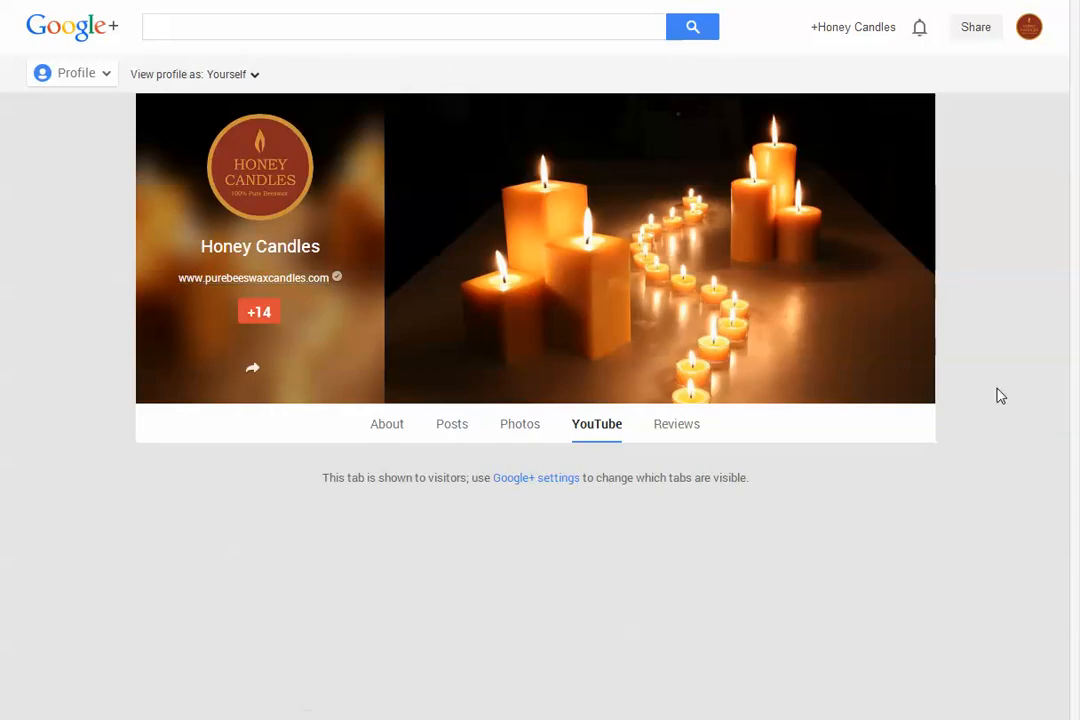
{"action": "scroll", "coordinate": [646, 456], "scroll_direction": "down", "scroll_amount": 1}
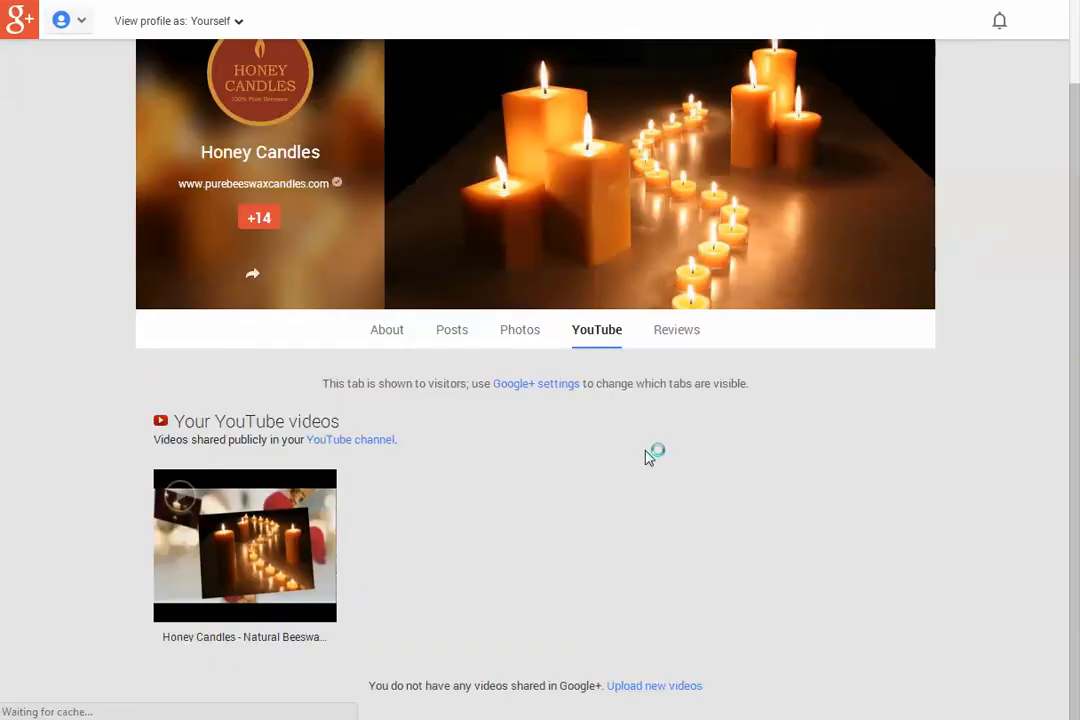
{"action": "left_click", "coordinate": [384, 333]}
{"action": "scroll", "coordinate": [986, 402], "scroll_direction": "down", "scroll_amount": 3}
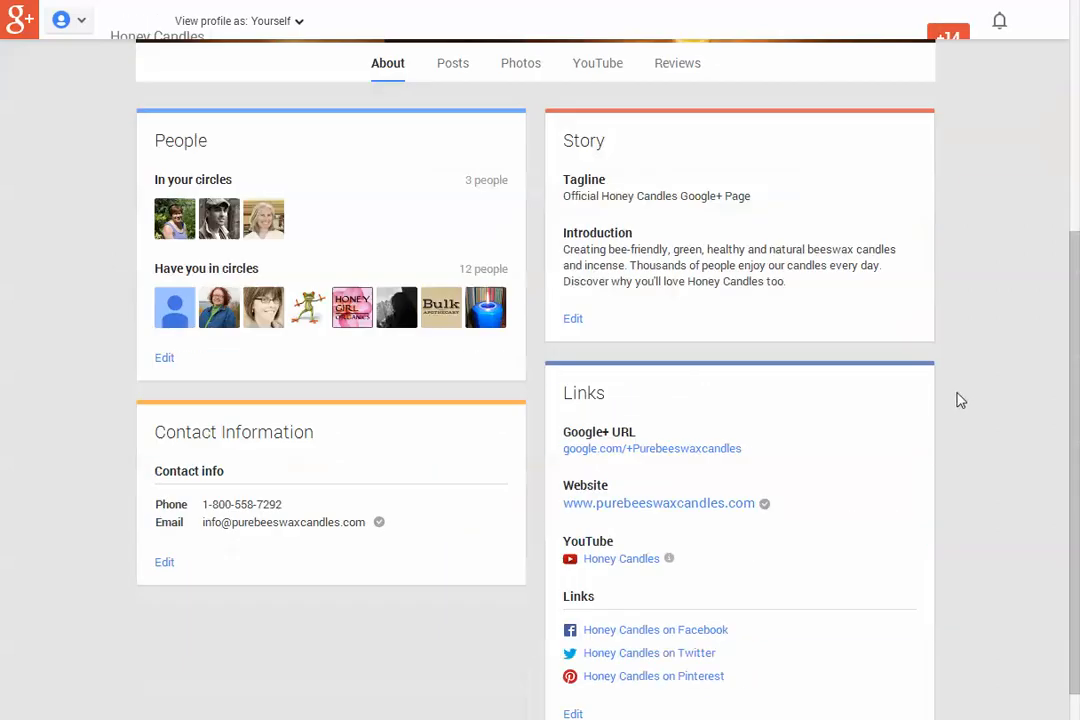
{"action": "scroll", "coordinate": [950, 390], "scroll_direction": "up", "scroll_amount": 1}
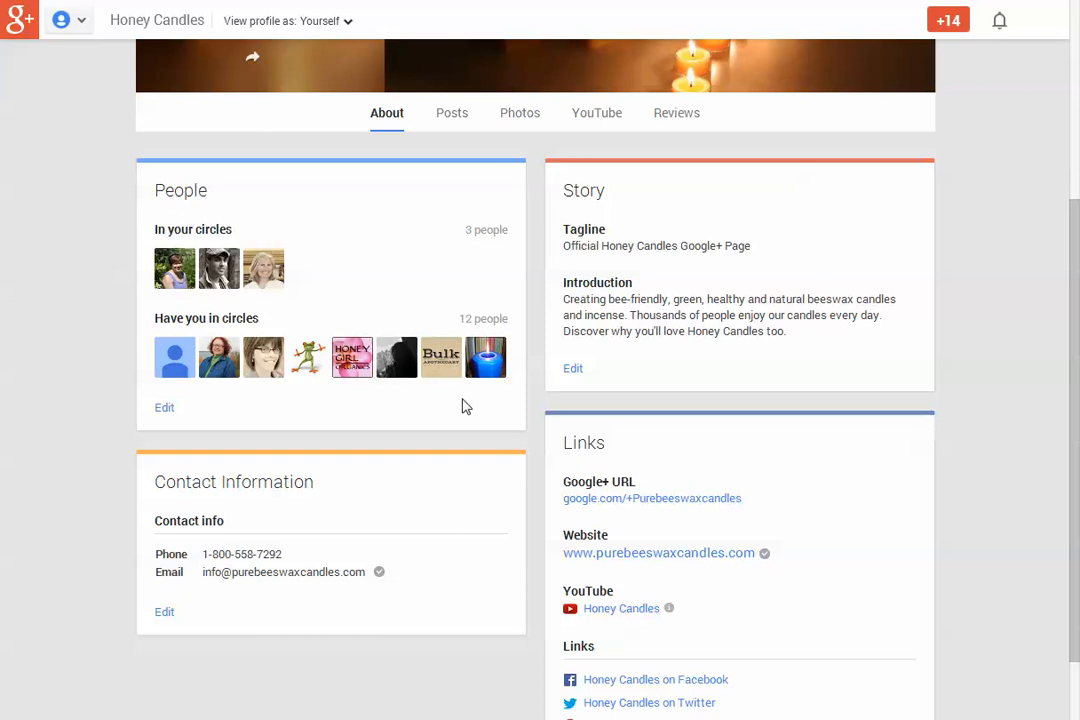
{"action": "scroll", "coordinate": [636, 465], "scroll_direction": "down", "scroll_amount": 1}
{"action": "left_click_drag", "start_coordinate": [565, 353], "coordinate": [733, 635]}
{"action": "left_click", "coordinate": [856, 412]}
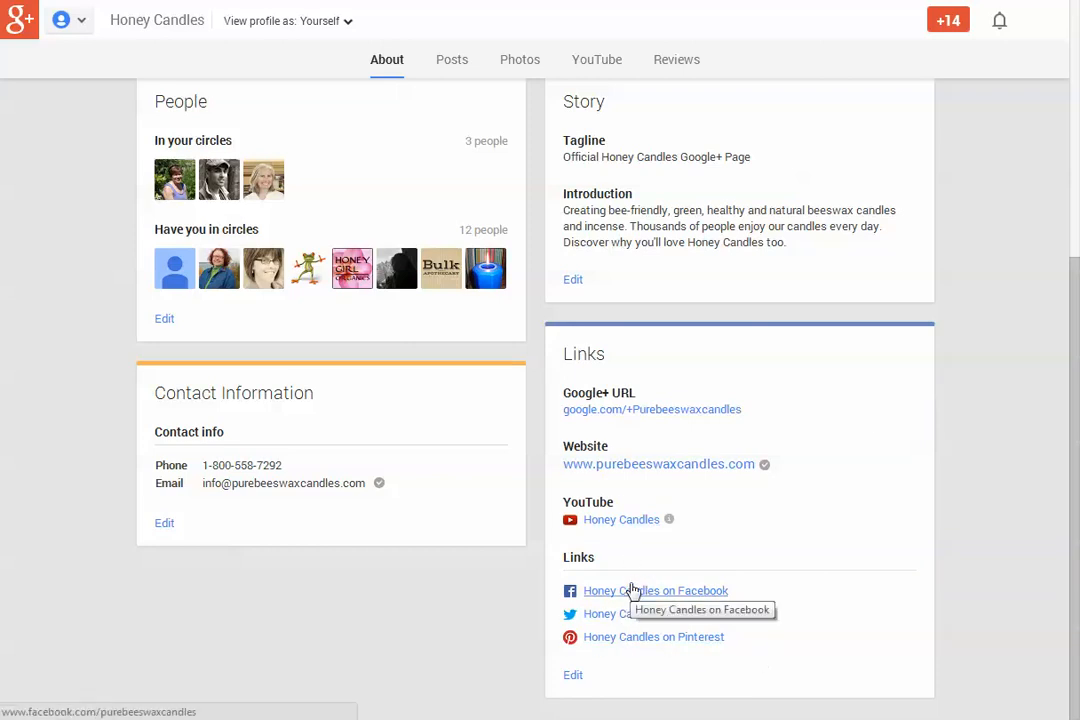
{"action": "left_click", "coordinate": [695, 412]}
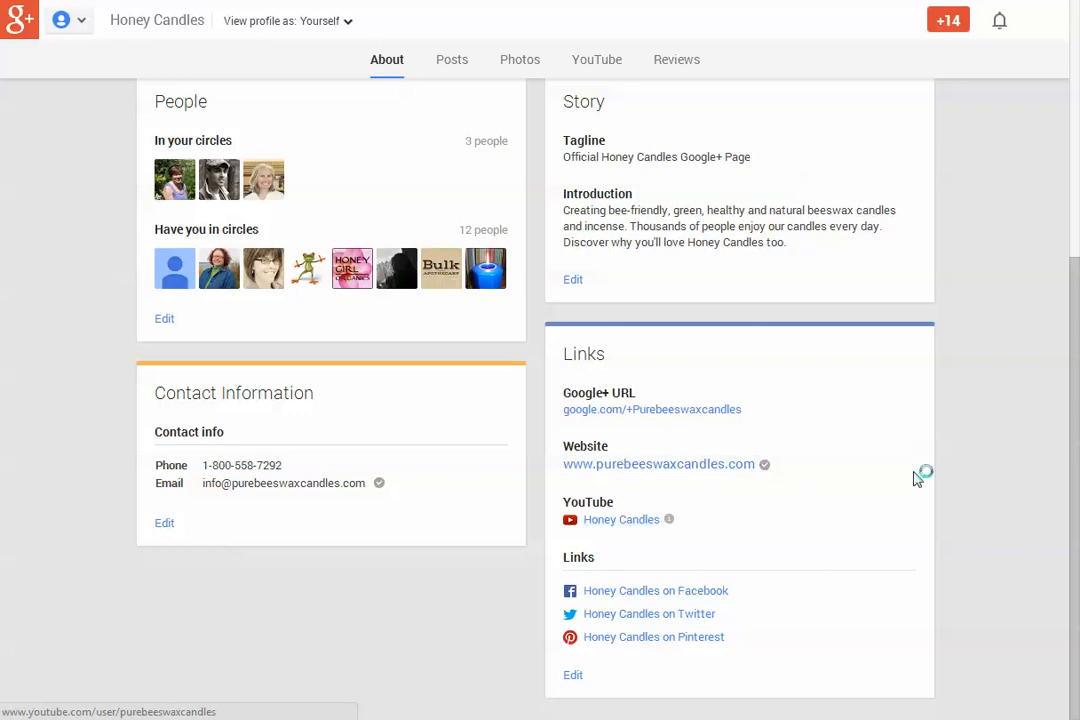
- Browse the posts published on the Honey Candles profile
{"action": "left_click", "coordinate": [445, 432]}
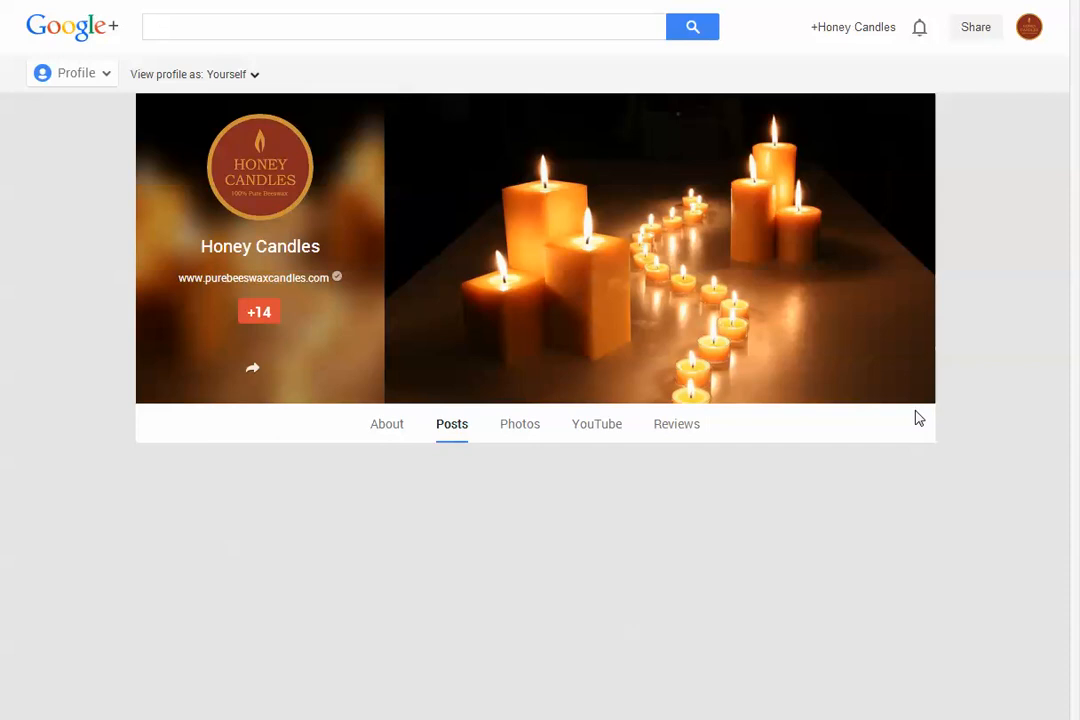
{"action": "scroll", "coordinate": [1005, 400], "scroll_direction": "down", "scroll_amount": 8}
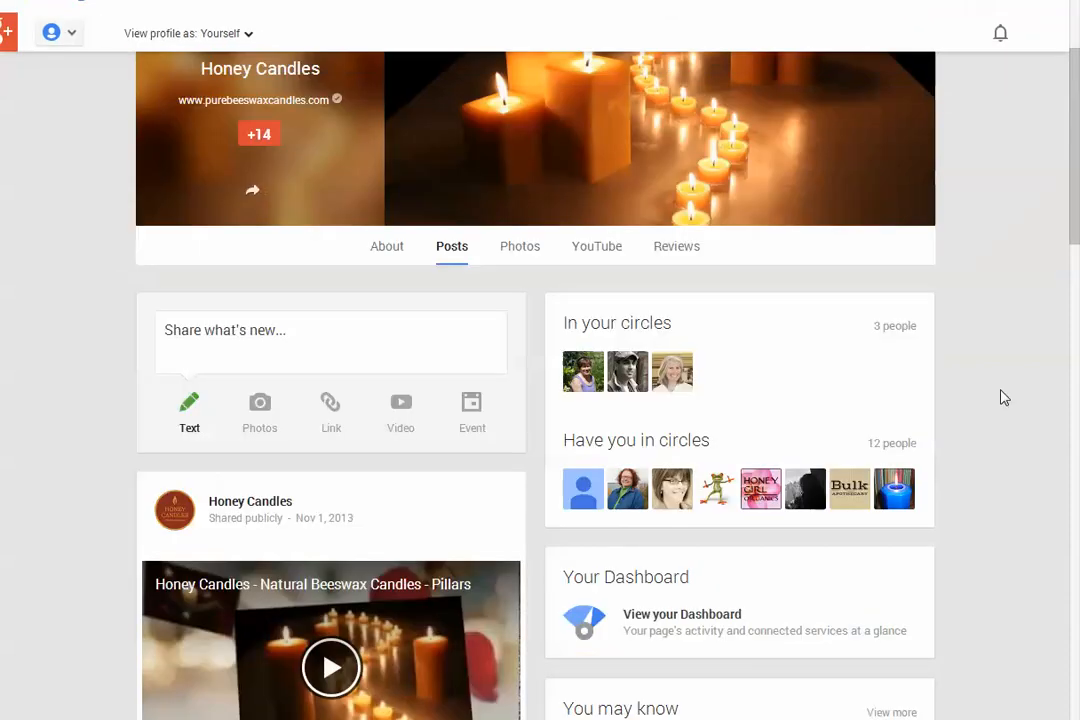
{"action": "scroll", "coordinate": [1005, 397], "scroll_direction": "down", "scroll_amount": 3}
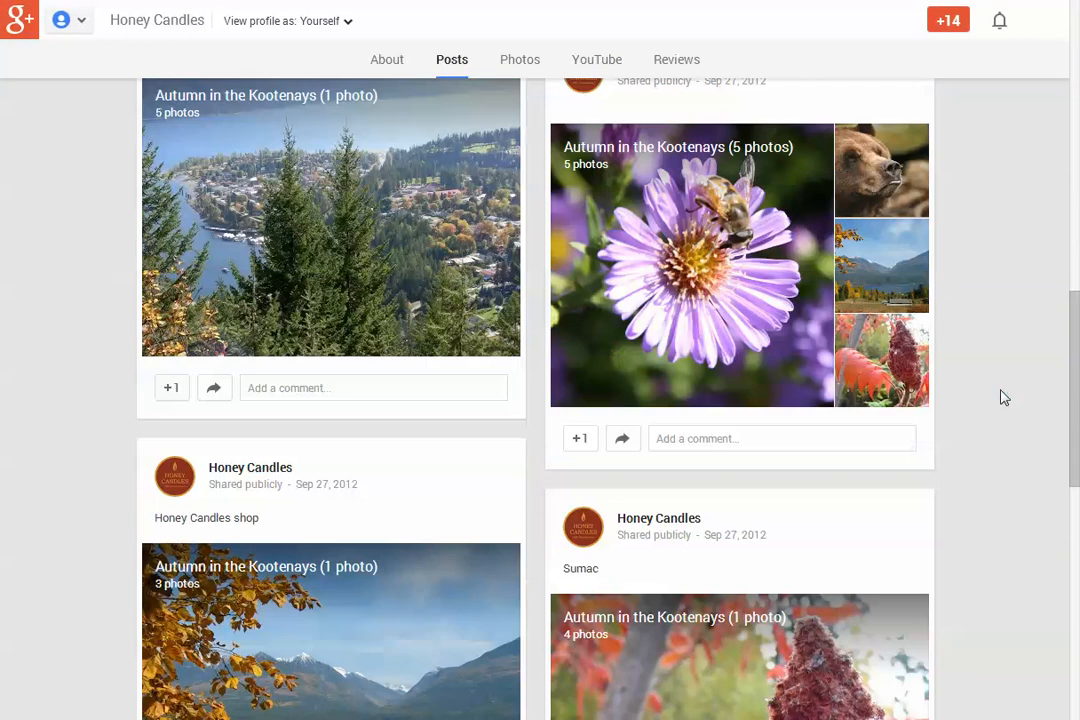
{"action": "scroll", "coordinate": [1005, 397], "scroll_direction": "up", "scroll_amount": 6}
{"action": "scroll", "coordinate": [1005, 397], "scroll_direction": "up", "scroll_amount": 5}
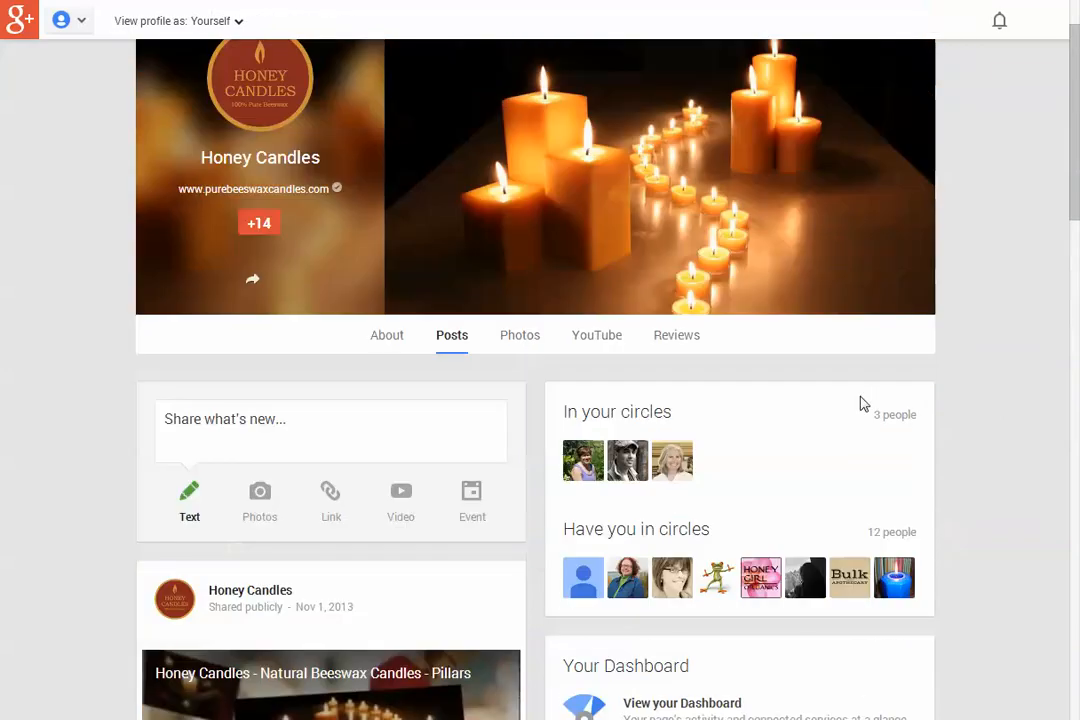
- Look through the profile's shared photo albums, YouTube videos and reviews
{"action": "left_click", "coordinate": [515, 340]}
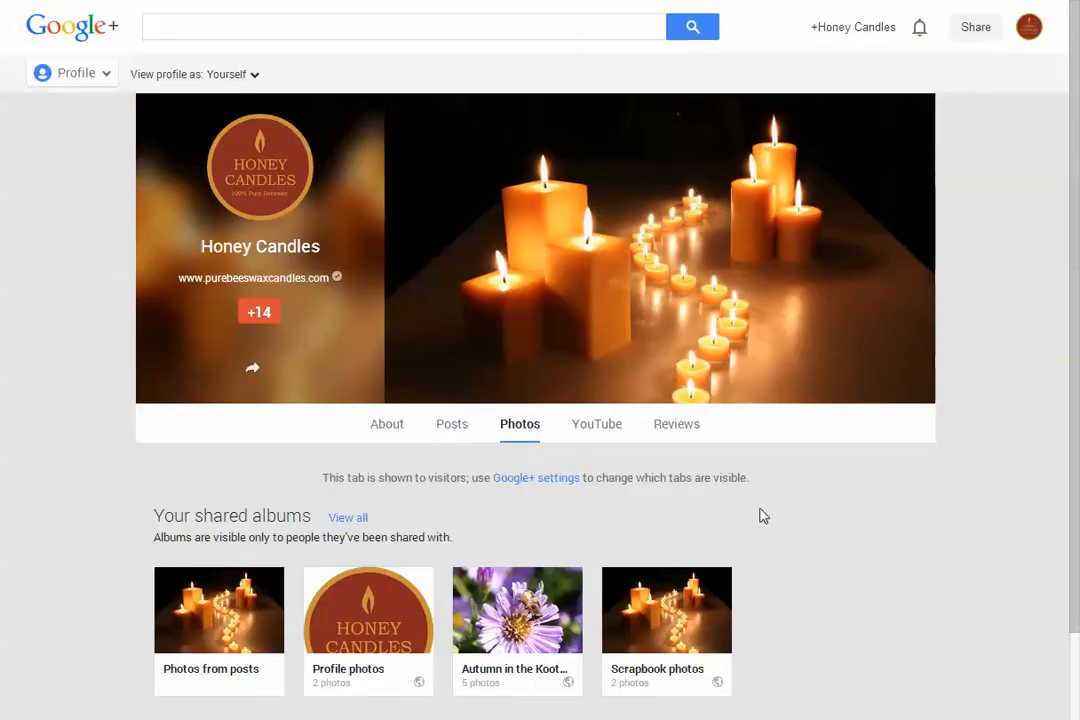
{"action": "scroll", "coordinate": [759, 513], "scroll_direction": "down", "scroll_amount": 2}
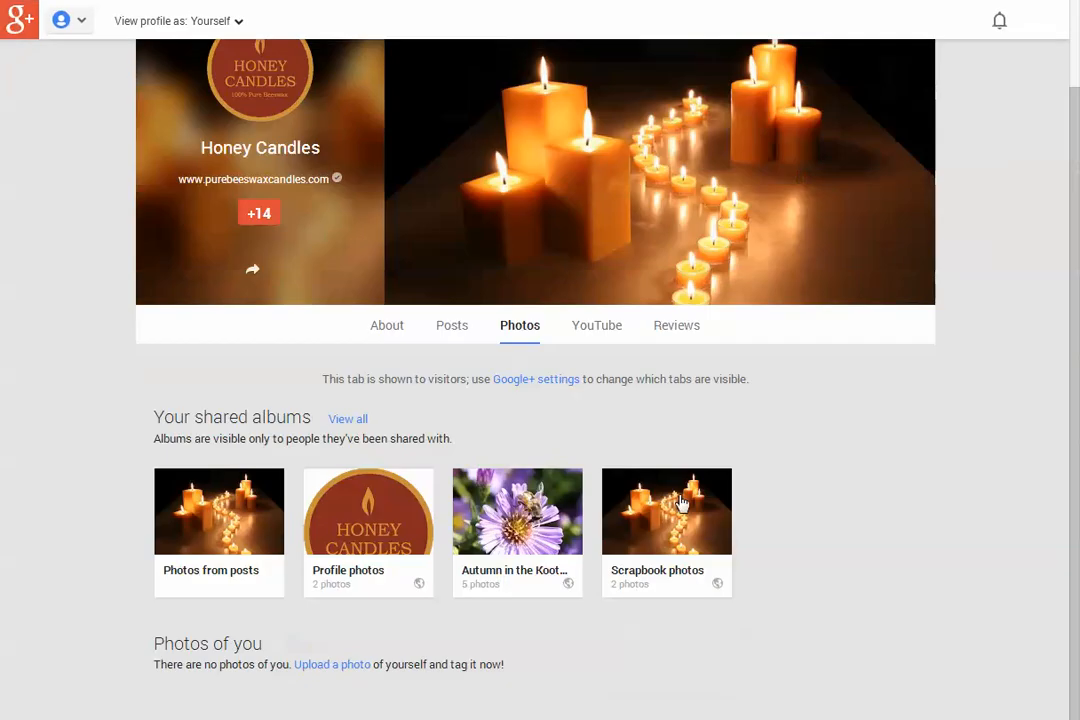
{"action": "left_click", "coordinate": [597, 330]}
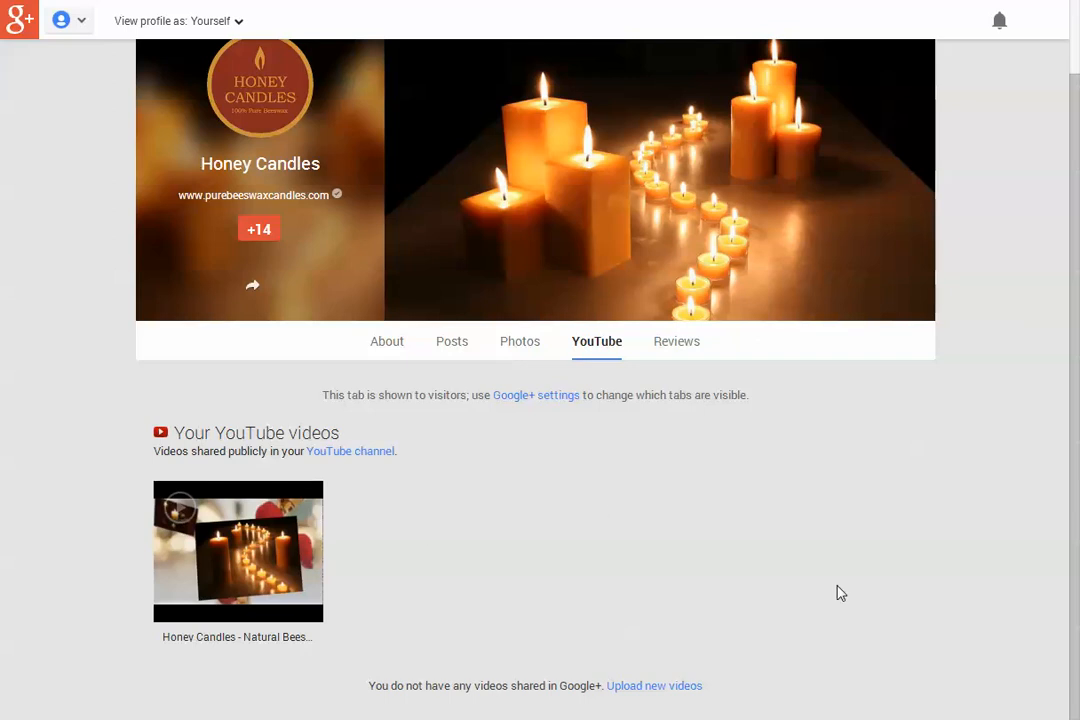
{"action": "left_click", "coordinate": [686, 347]}
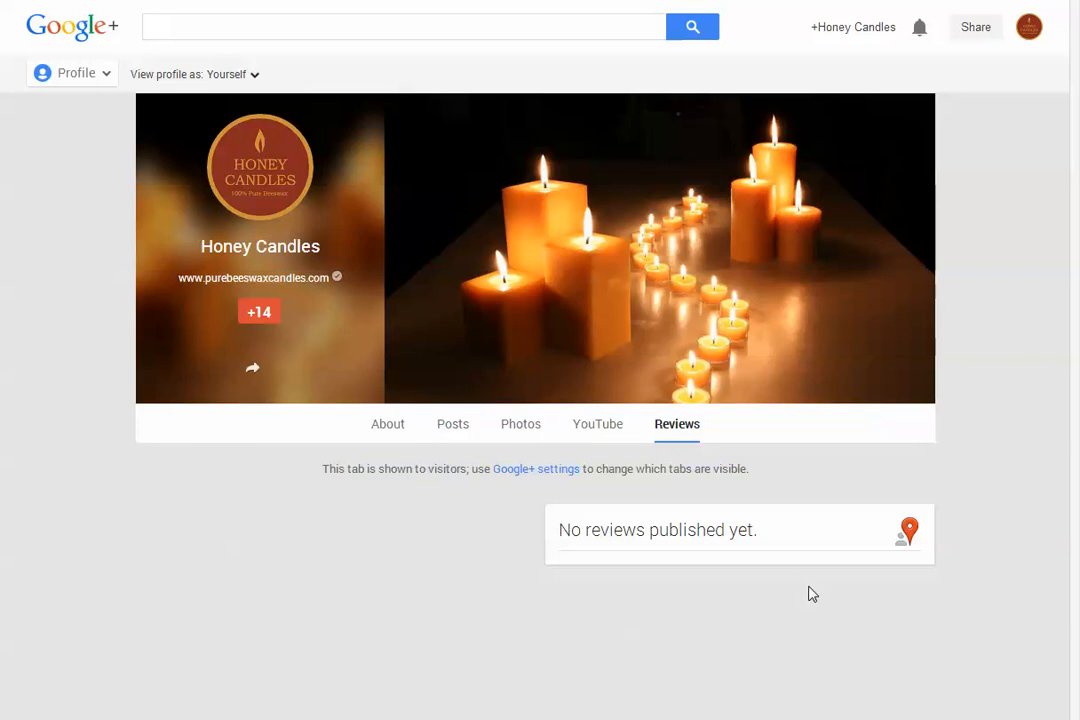
- Return to the profile's About section and examine its editable People, Story, Contact Information and Links blocks
{"action": "left_click", "coordinate": [391, 427]}
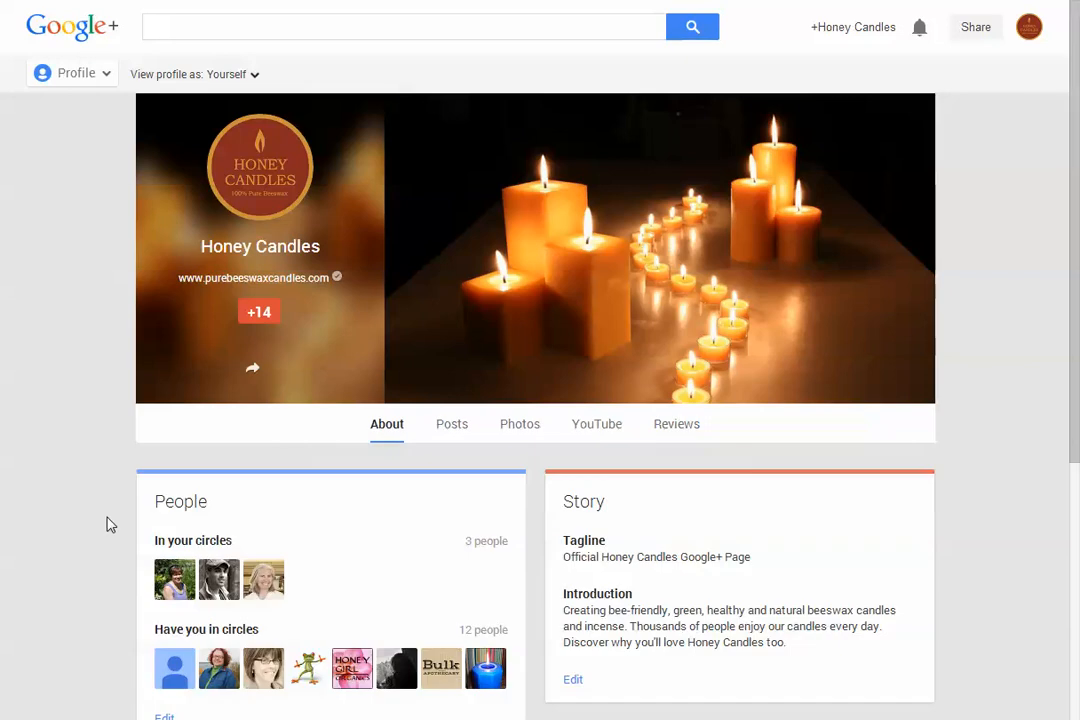
{"action": "scroll", "coordinate": [108, 524], "scroll_direction": "down", "scroll_amount": 3}
{"action": "scroll", "coordinate": [108, 524], "scroll_direction": "up", "scroll_amount": 3}
{"action": "scroll", "coordinate": [923, 489], "scroll_direction": "down", "scroll_amount": 4}
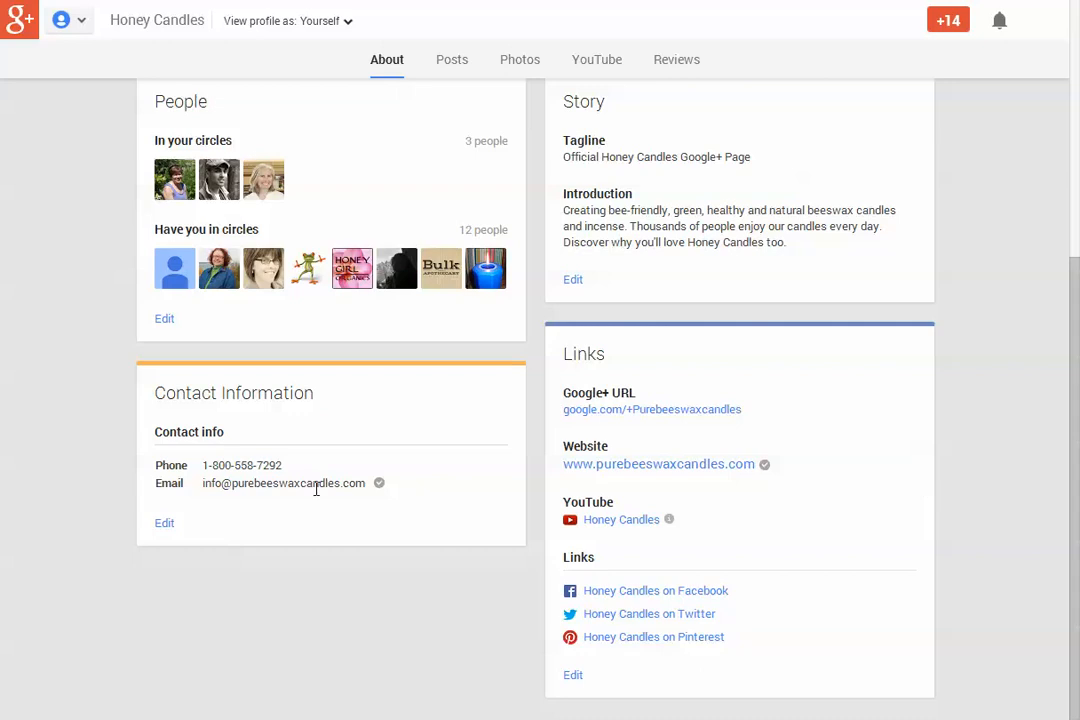
{"action": "scroll", "coordinate": [316, 479], "scroll_direction": "up", "scroll_amount": 4}
{"action": "scroll", "coordinate": [947, 378], "scroll_direction": "down", "scroll_amount": 3}
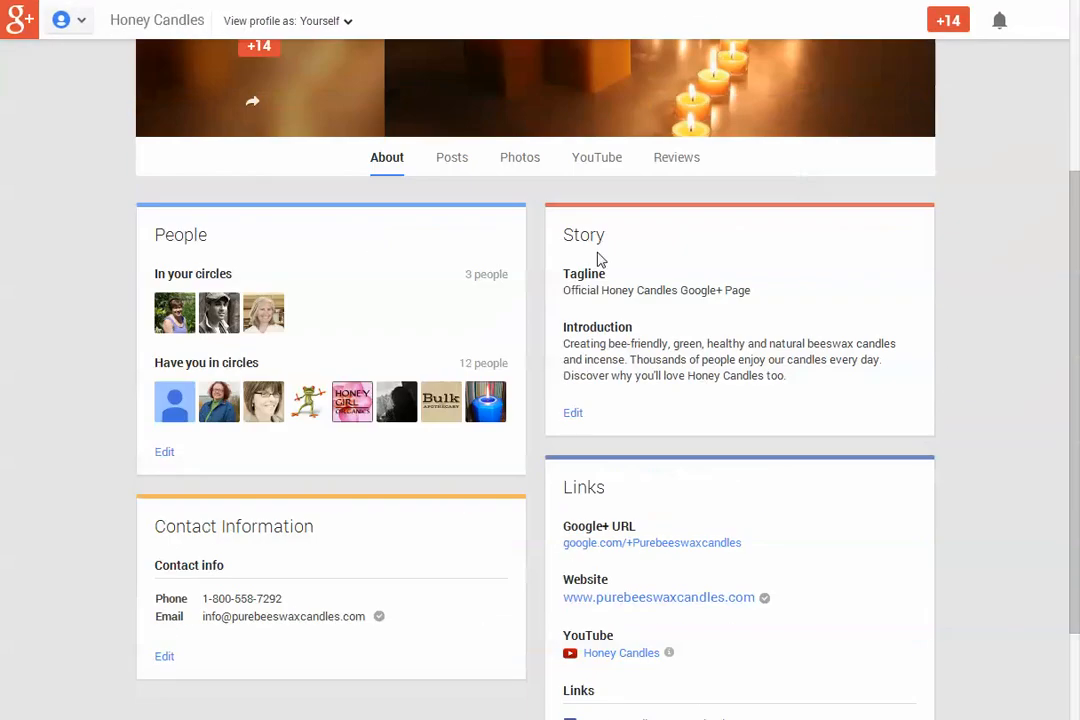
{"action": "scroll", "coordinate": [137, 482], "scroll_direction": "down", "scroll_amount": 1}
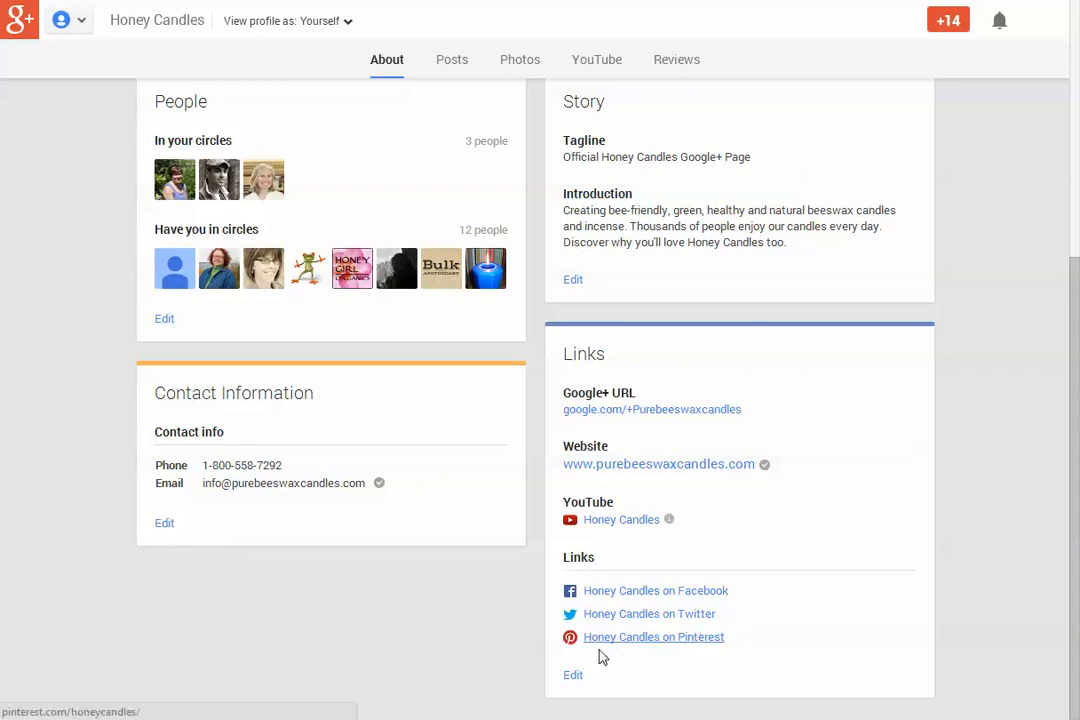
{"action": "scroll", "coordinate": [860, 605], "scroll_direction": "up", "scroll_amount": 3}
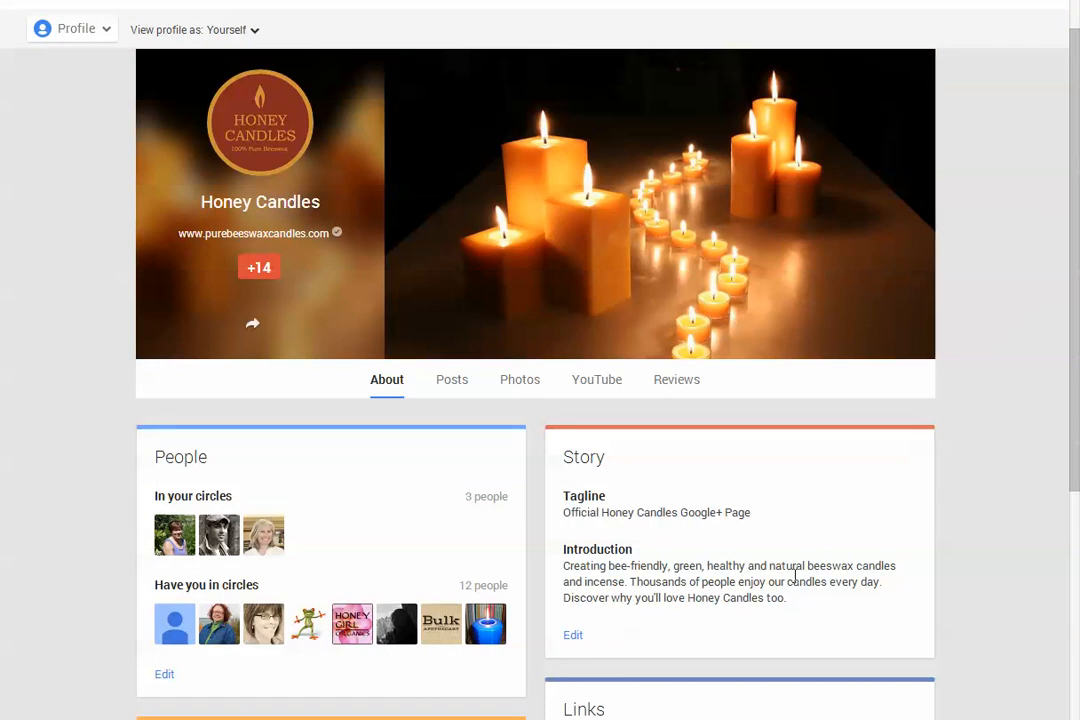
{"action": "scroll", "coordinate": [988, 555], "scroll_direction": "up", "scroll_amount": 1}
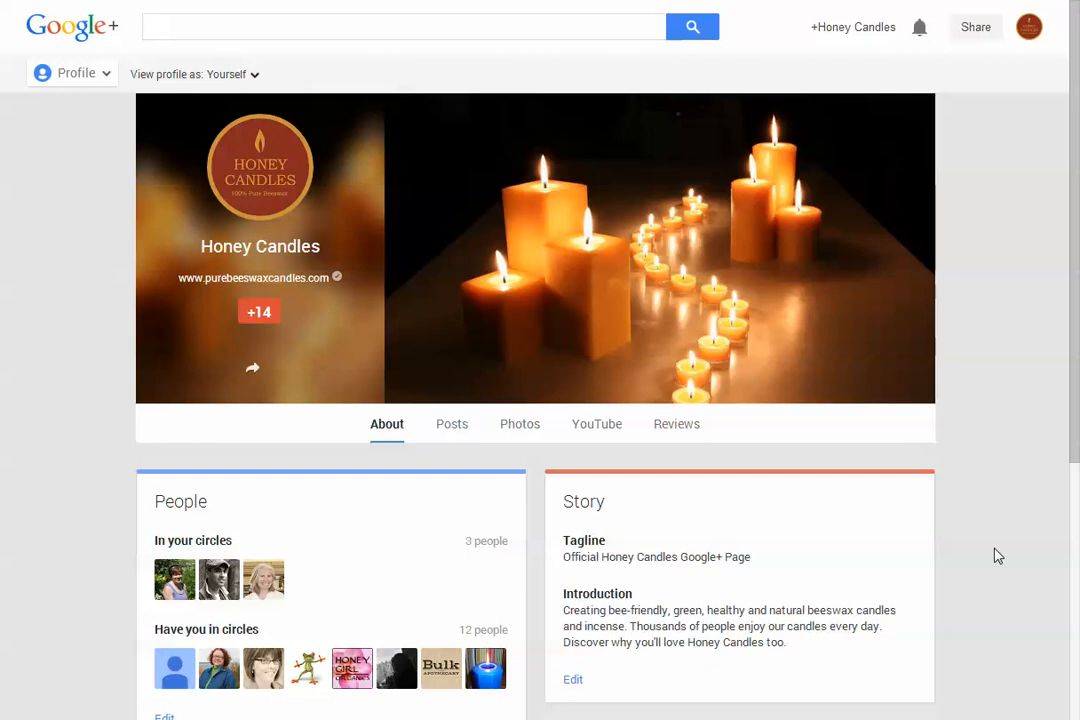
{"action": "scroll", "coordinate": [995, 556], "scroll_direction": "down", "scroll_amount": 2}
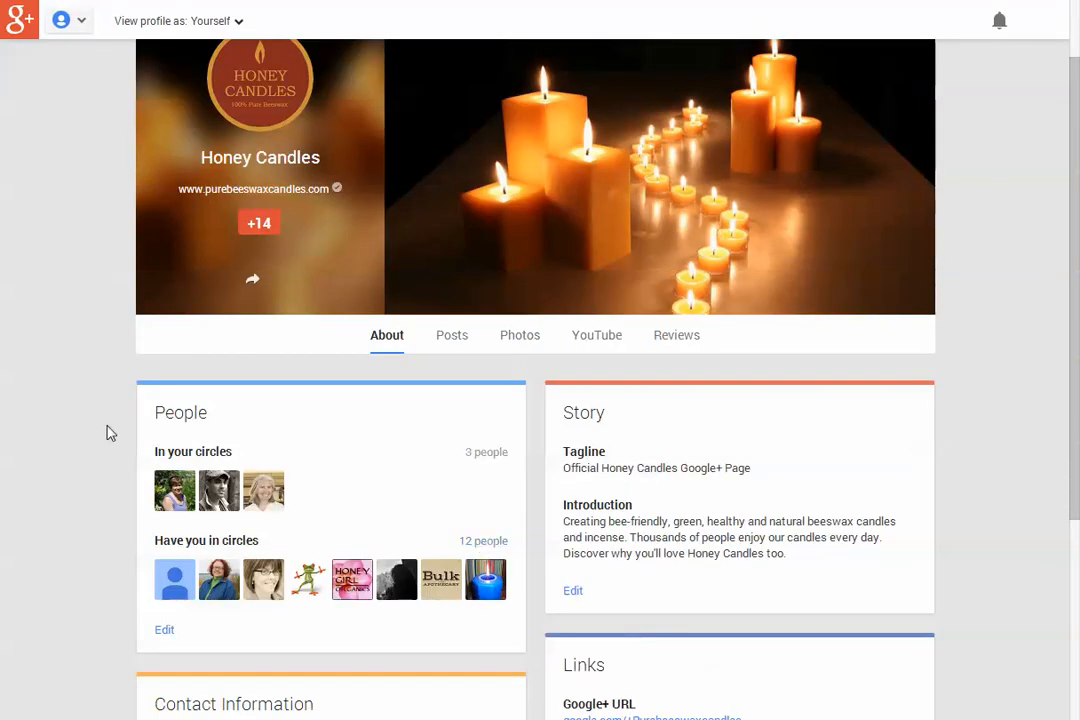
{"action": "left_click_drag", "start_coordinate": [157, 413], "coordinate": [217, 429]}
{"action": "left_click", "coordinate": [210, 429]}
{"action": "scroll", "coordinate": [93, 403], "scroll_direction": "down", "scroll_amount": 2}
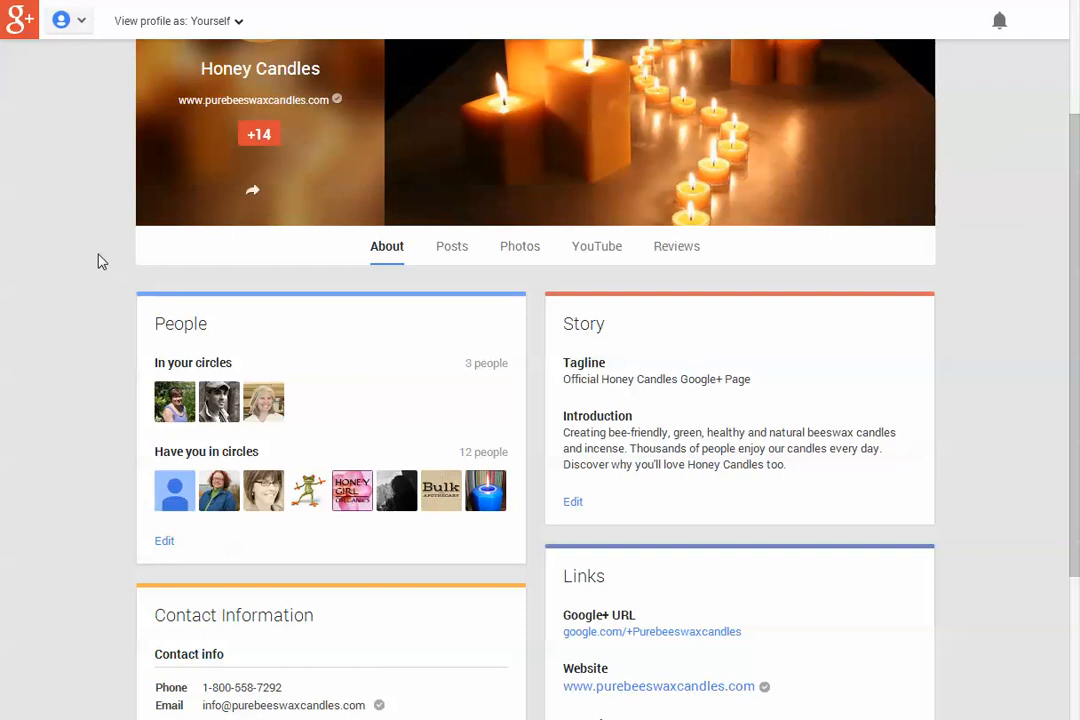
{"action": "scroll", "coordinate": [100, 261], "scroll_direction": "up", "scroll_amount": 2}
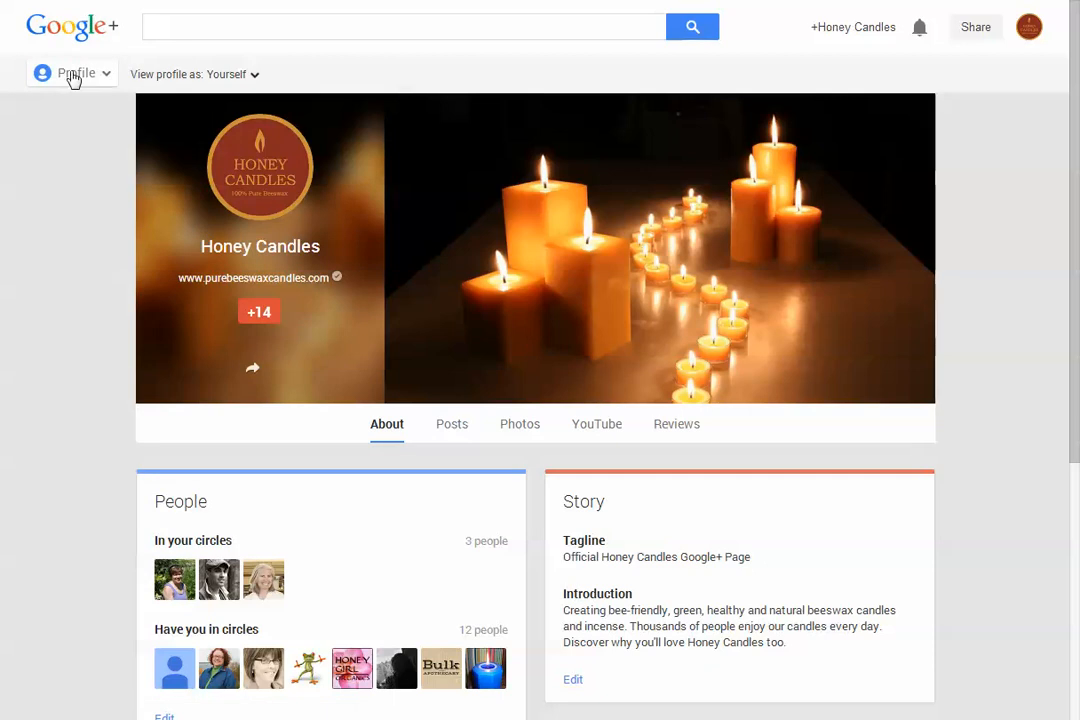
- Go to the People area of Google+ and show the Find people view
{"action": "mouse_move", "coordinate": [95, 78]}
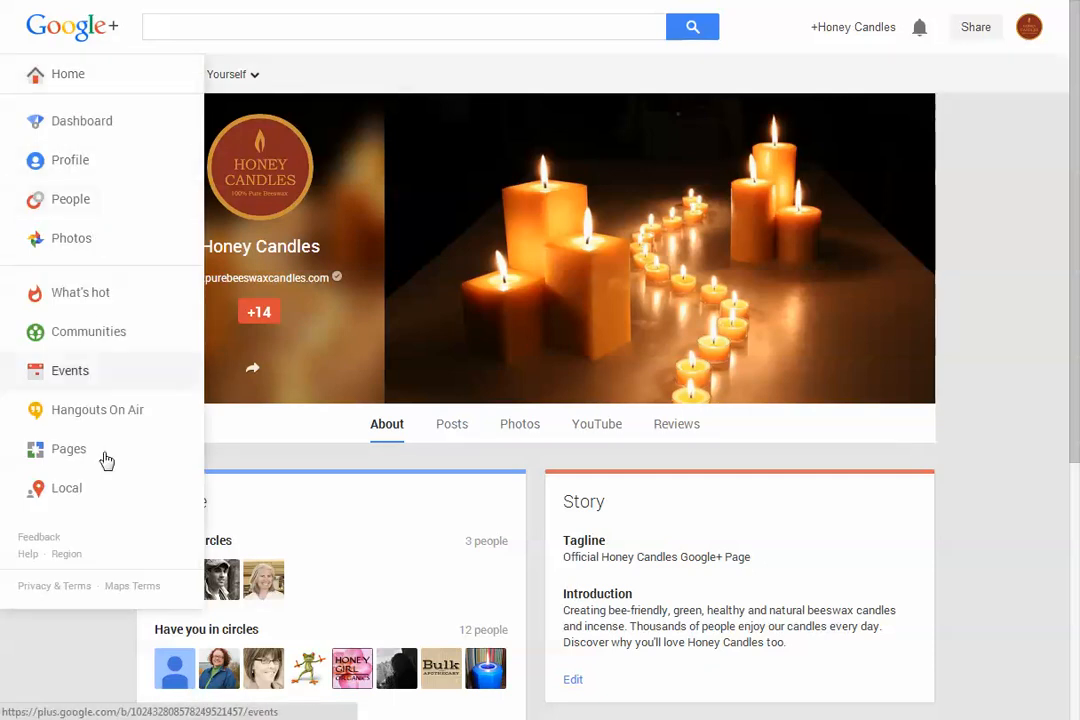
{"action": "left_click", "coordinate": [68, 203]}
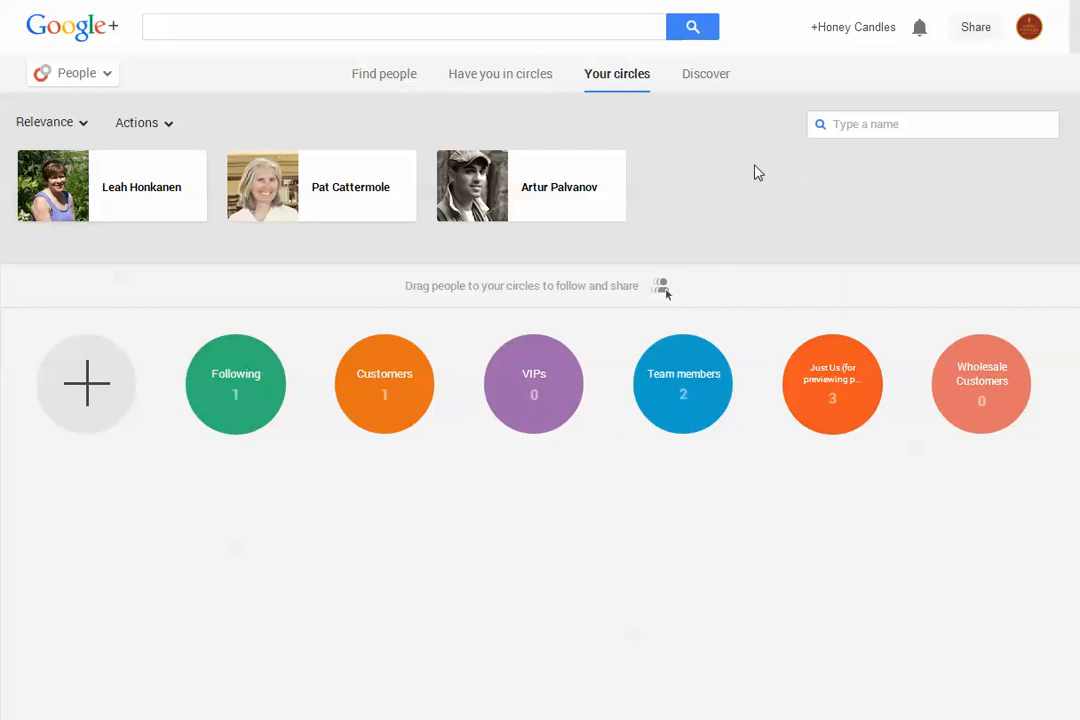
{"action": "left_click", "coordinate": [388, 78]}
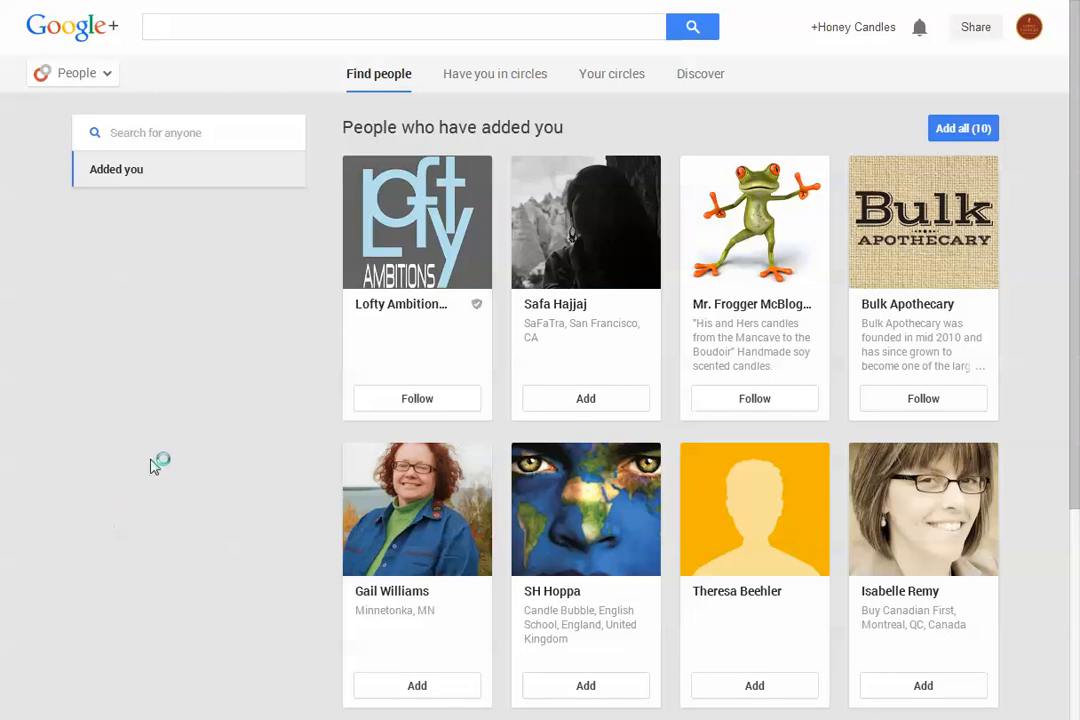
- Look through the people who have added the page and check the options for searching for anyone
{"action": "scroll", "coordinate": [570, 305], "scroll_direction": "down", "scroll_amount": 2}
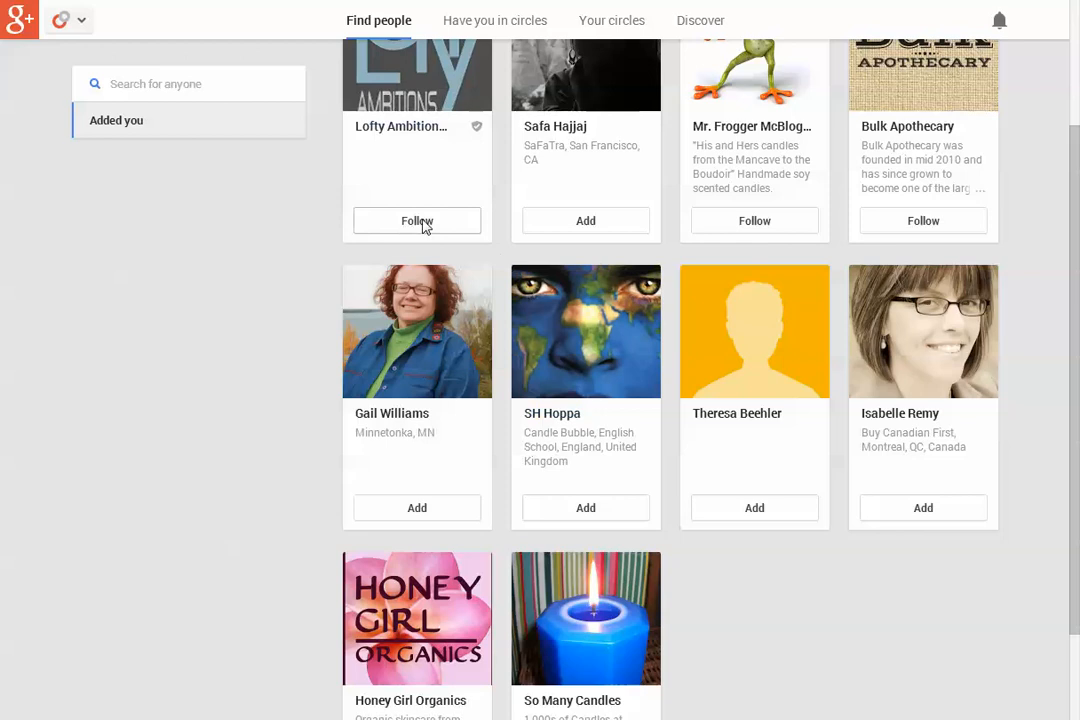
{"action": "mouse_move", "coordinate": [424, 227]}
{"action": "scroll", "coordinate": [305, 245], "scroll_direction": "up", "scroll_amount": 3}
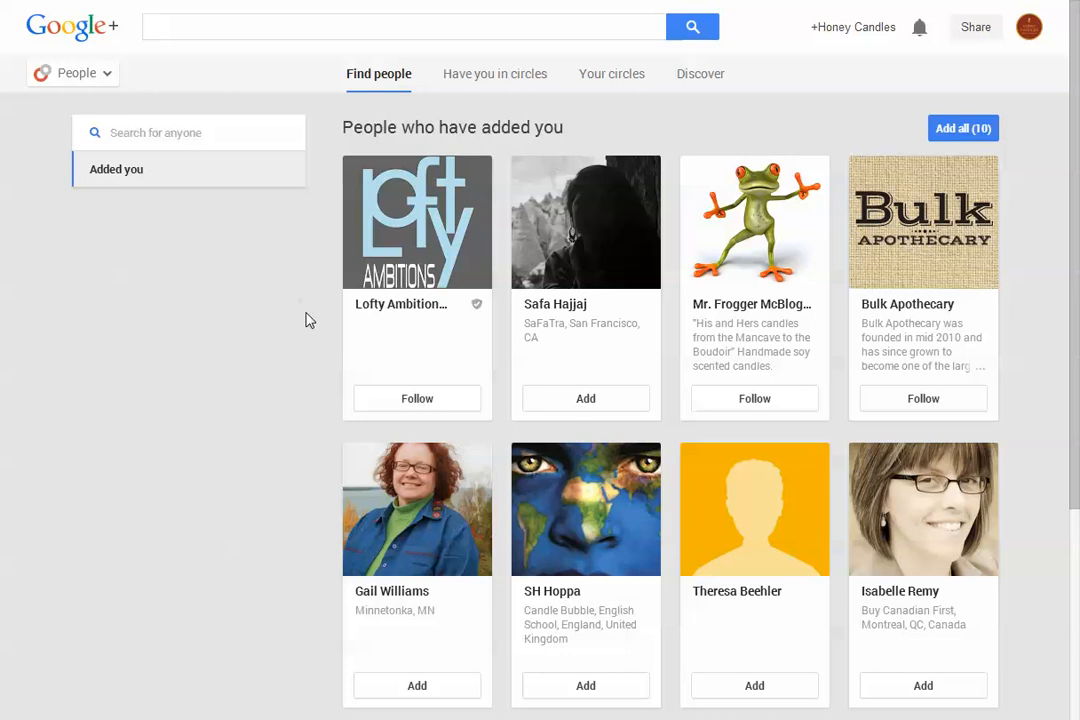
{"action": "scroll", "coordinate": [301, 323], "scroll_direction": "down", "scroll_amount": 2}
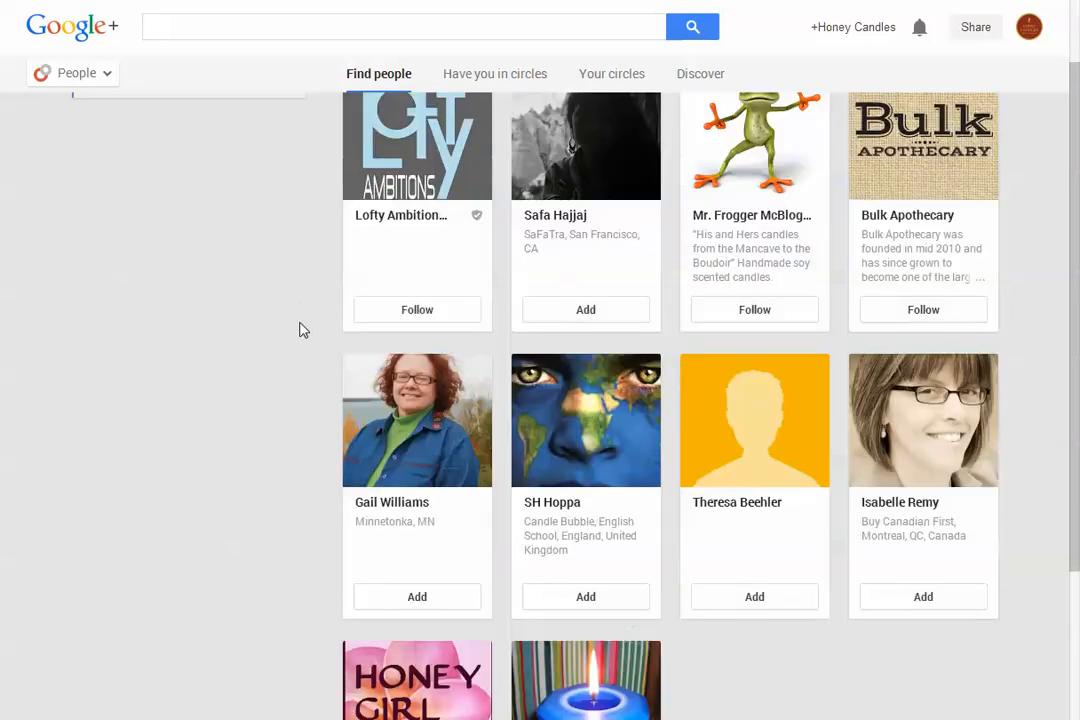
{"action": "scroll", "coordinate": [303, 330], "scroll_direction": "up", "scroll_amount": 2}
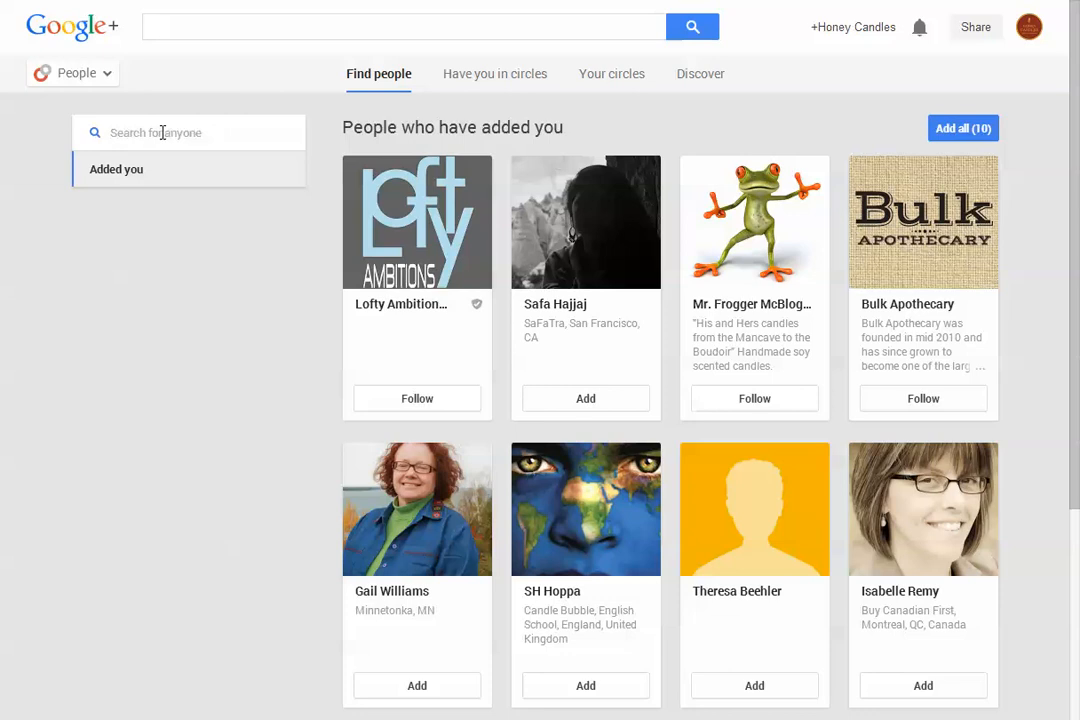
{"action": "left_click", "coordinate": [128, 136]}
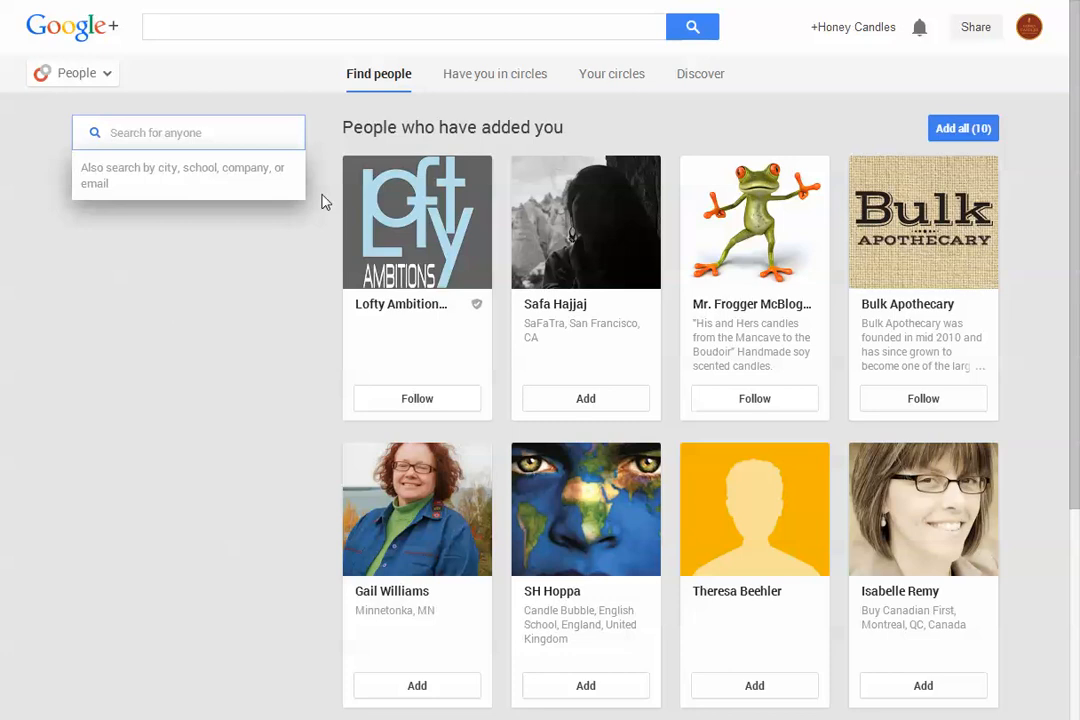
{"action": "left_click", "coordinate": [315, 106]}
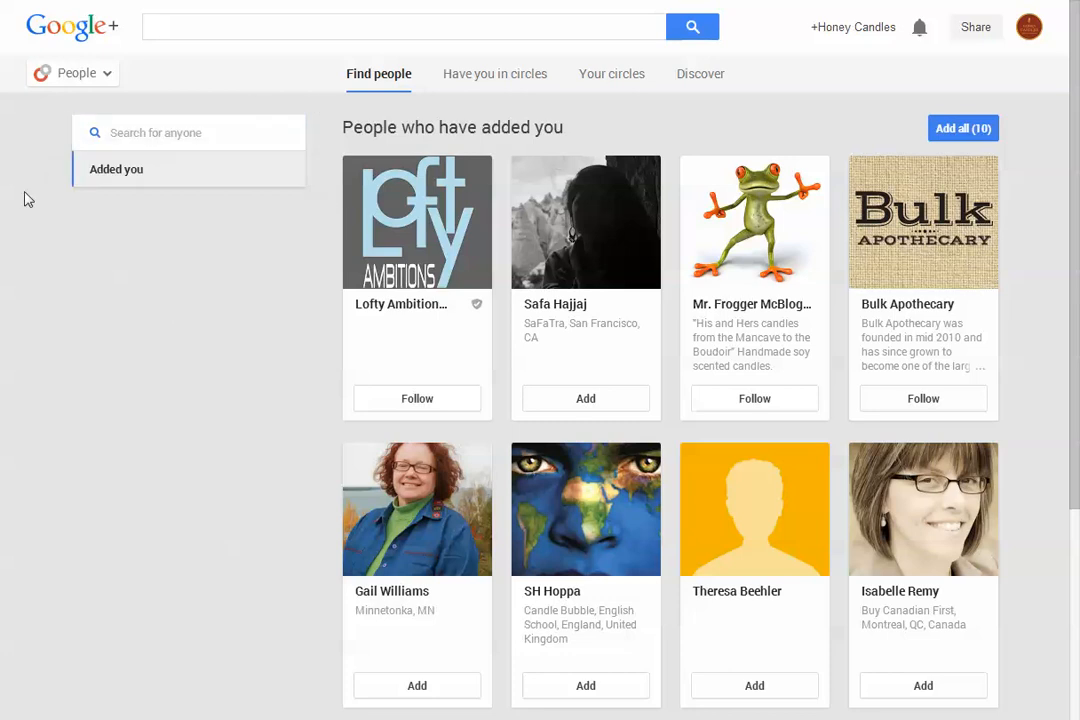
- Return to the Honey Candles profile and show its Posts section with the sharing area
{"action": "mouse_move", "coordinate": [92, 62]}
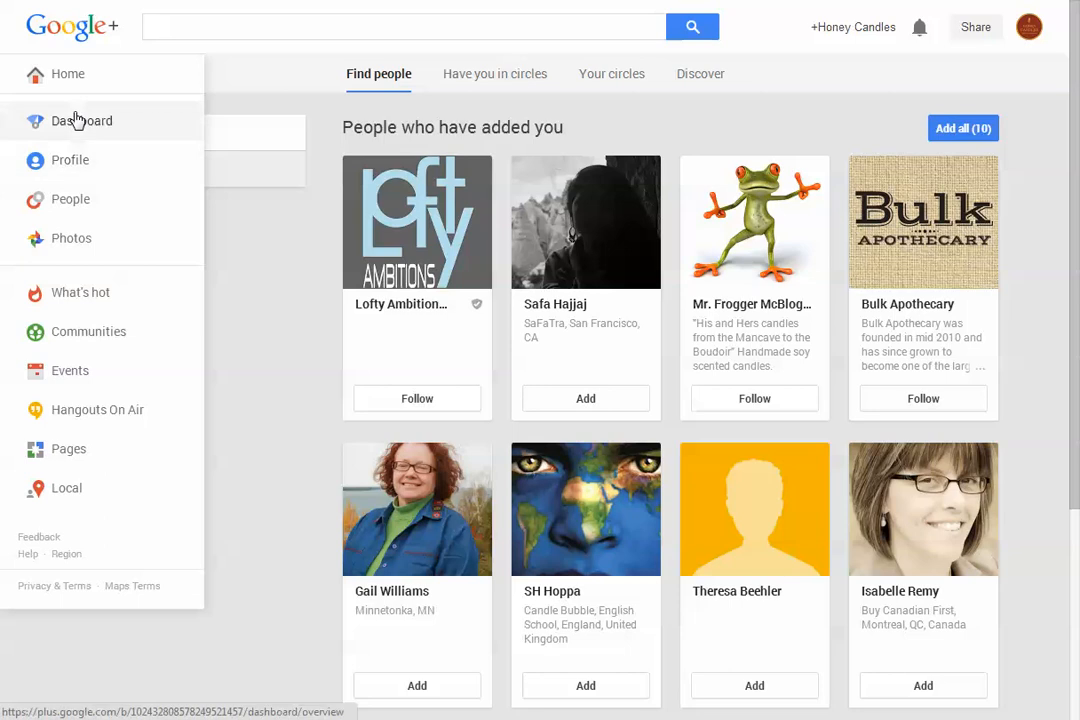
{"action": "left_click", "coordinate": [74, 162]}
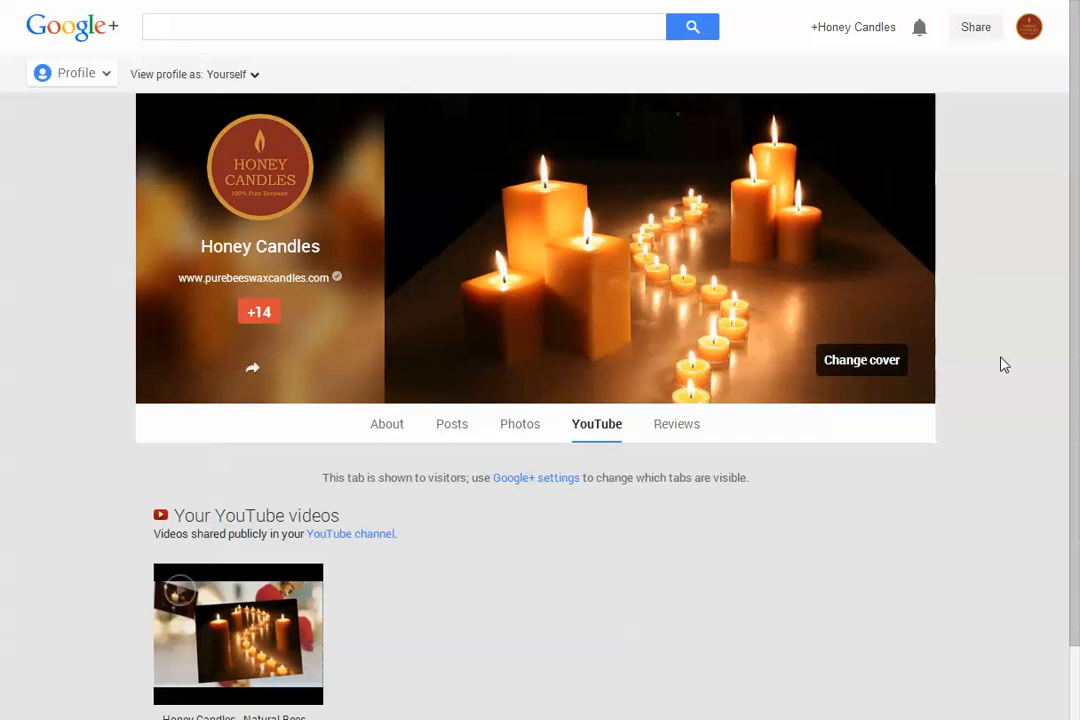
{"action": "scroll", "coordinate": [1000, 362], "scroll_direction": "down", "scroll_amount": 1}
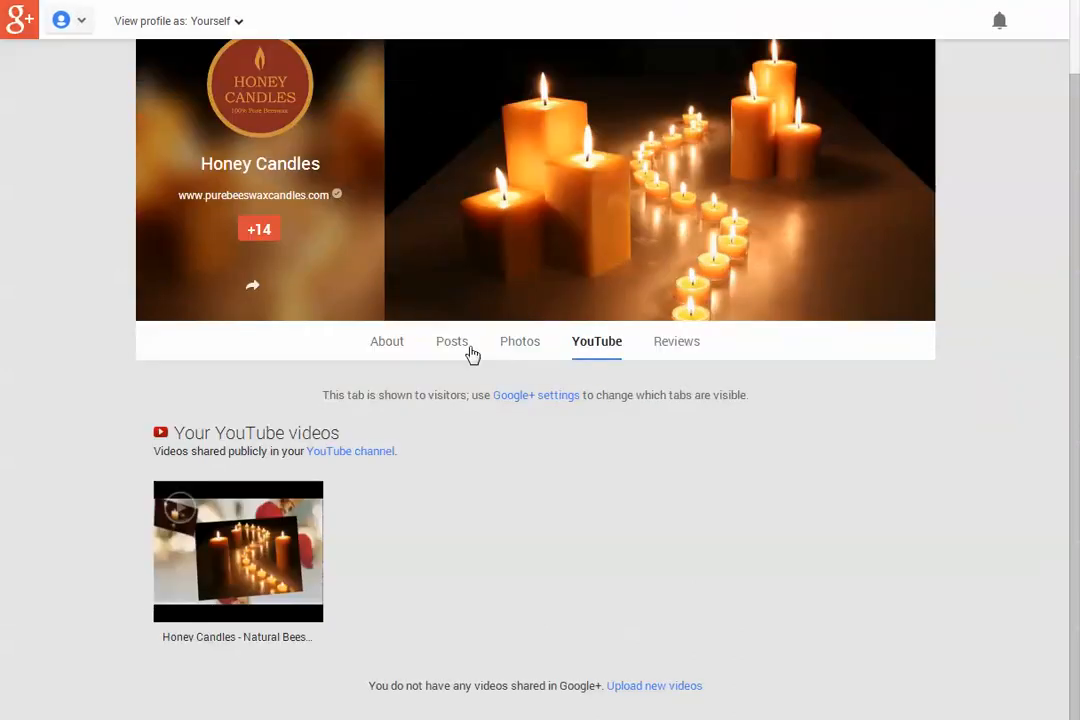
{"action": "left_click", "coordinate": [449, 345]}
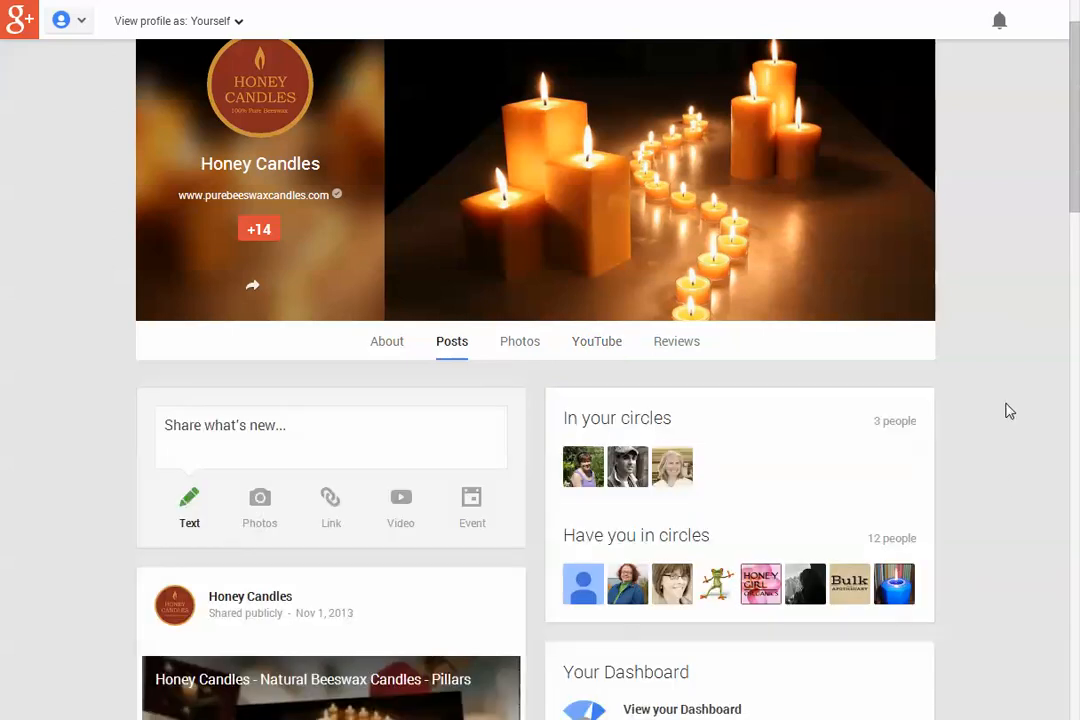
{"action": "scroll", "coordinate": [1008, 410], "scroll_direction": "down", "scroll_amount": 3}
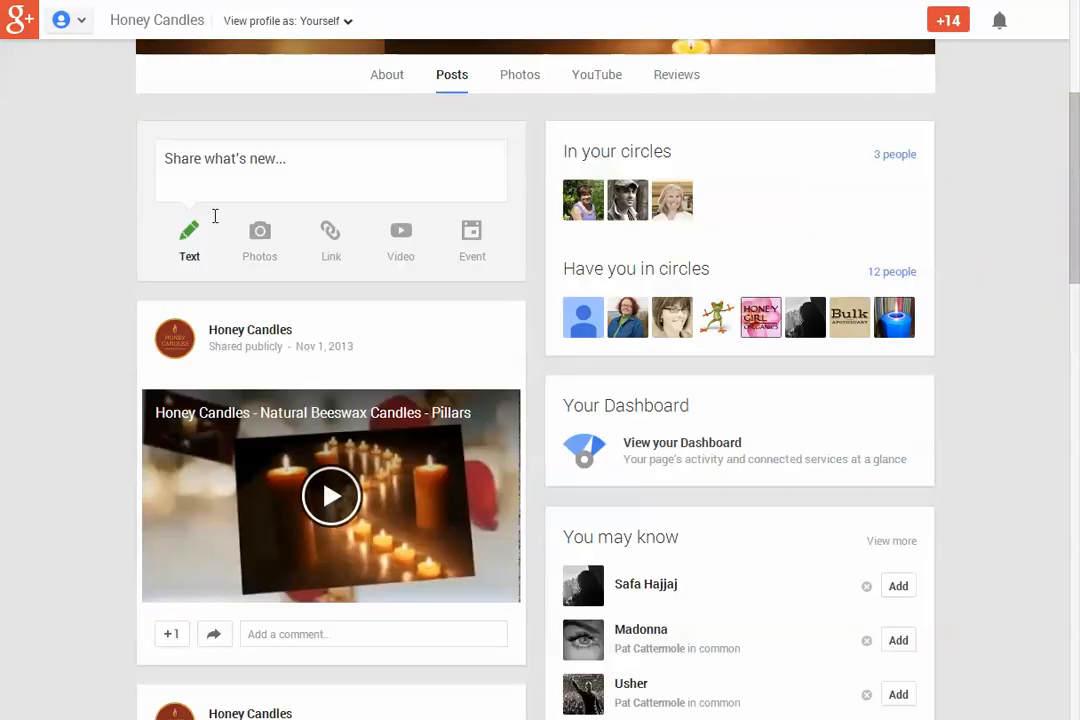
{"action": "scroll", "coordinate": [220, 207], "scroll_direction": "up", "scroll_amount": 1}
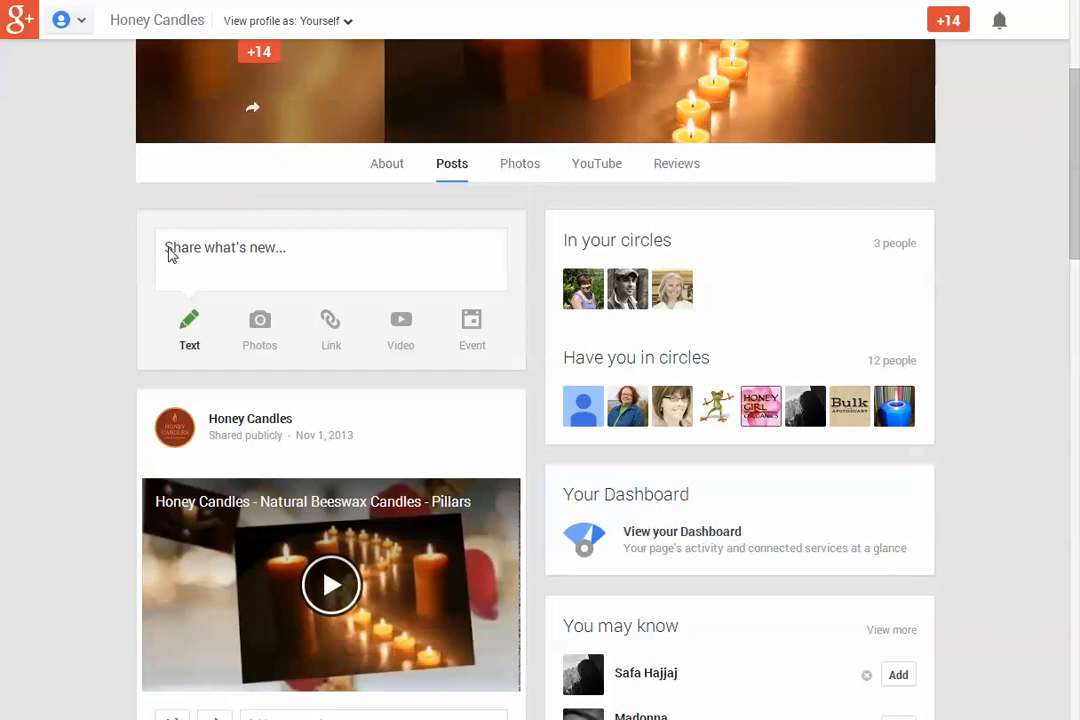
- Start a new post from the "Share what's new" area of the profile
{"action": "left_click", "coordinate": [225, 255]}
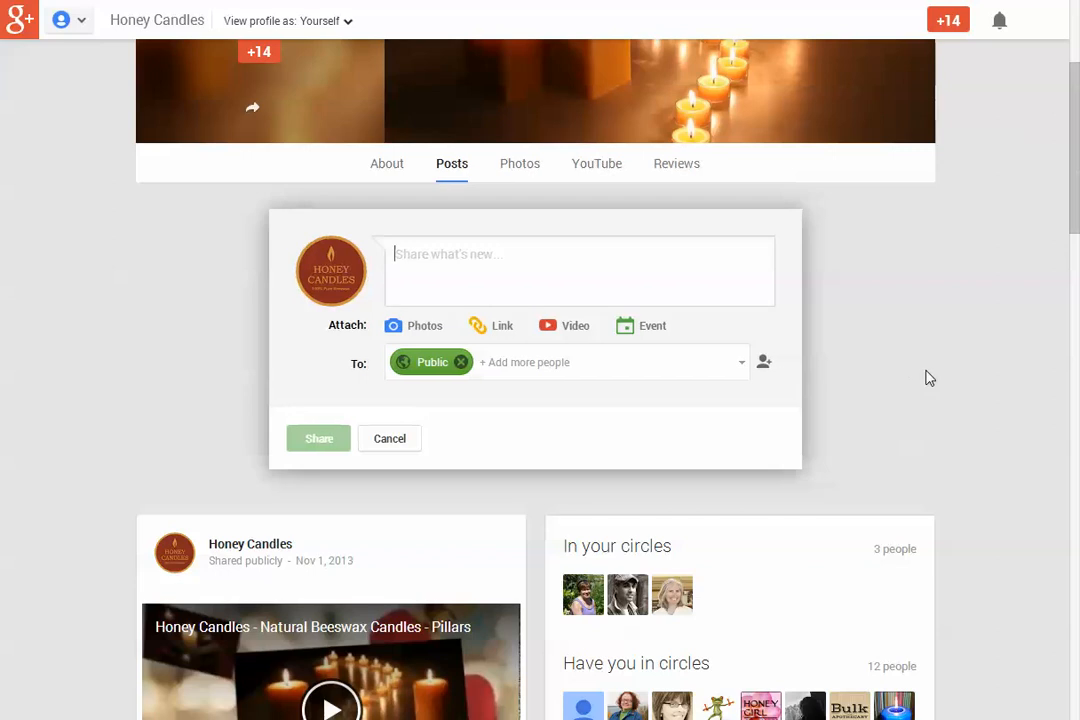
{"action": "scroll", "coordinate": [1008, 355], "scroll_direction": "up", "scroll_amount": 1}
{"action": "scroll", "coordinate": [1008, 355], "scroll_direction": "down", "scroll_amount": 1}
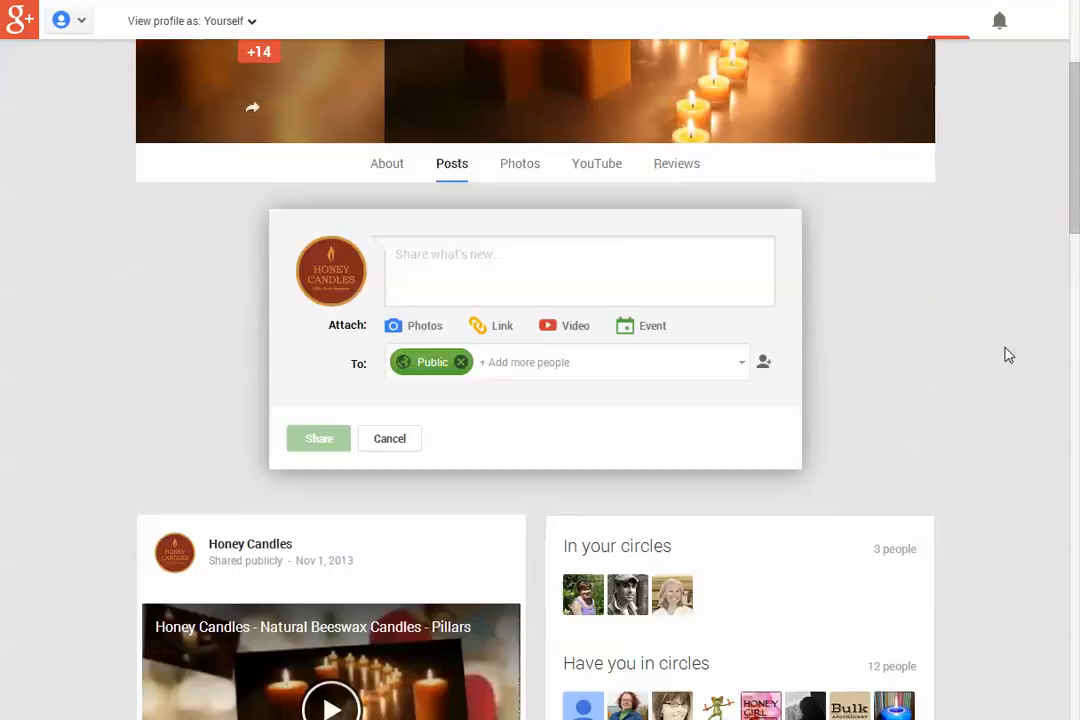
{"action": "scroll", "coordinate": [1008, 355], "scroll_direction": "up", "scroll_amount": 1}
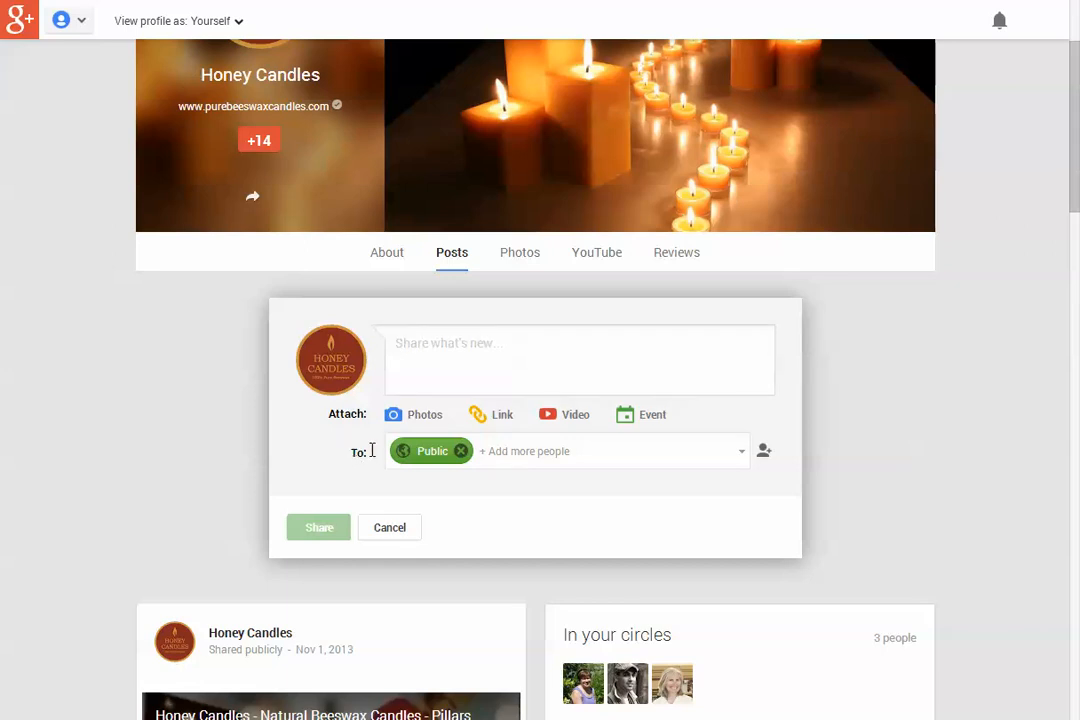
- Examine the post's audience options, including the Public setting and the circles it can be shared with
{"action": "left_click_drag", "start_coordinate": [372, 450], "coordinate": [353, 453]}
{"action": "left_click", "coordinate": [442, 454]}
{"action": "mouse_move", "coordinate": [438, 456]}
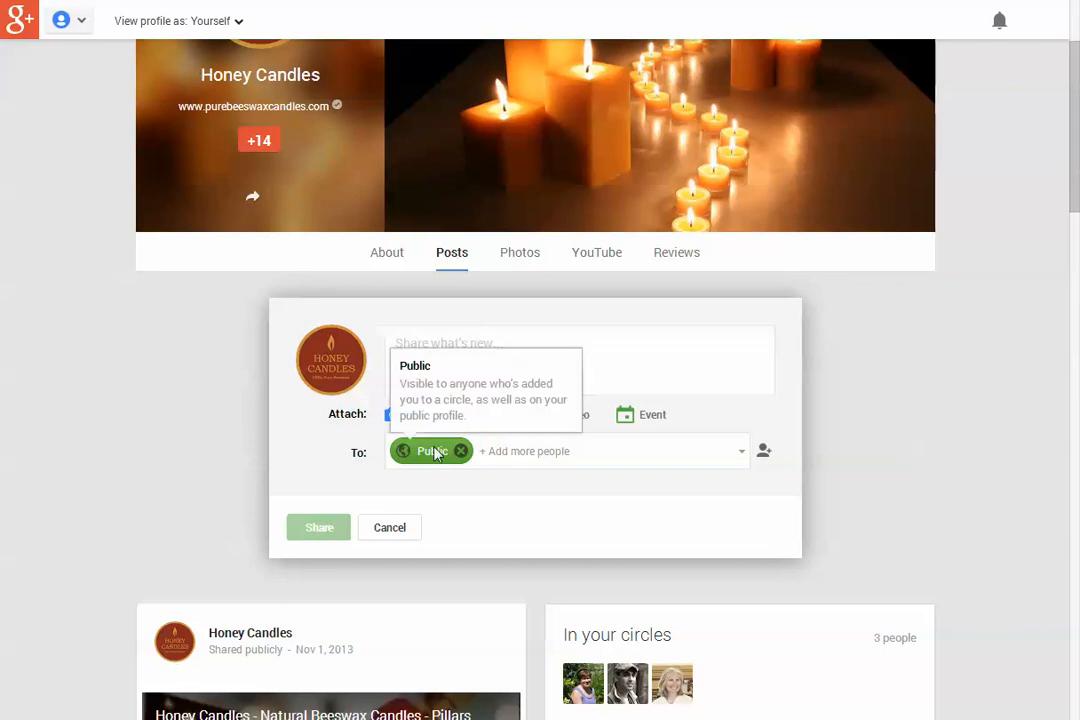
{"action": "left_click", "coordinate": [505, 452]}
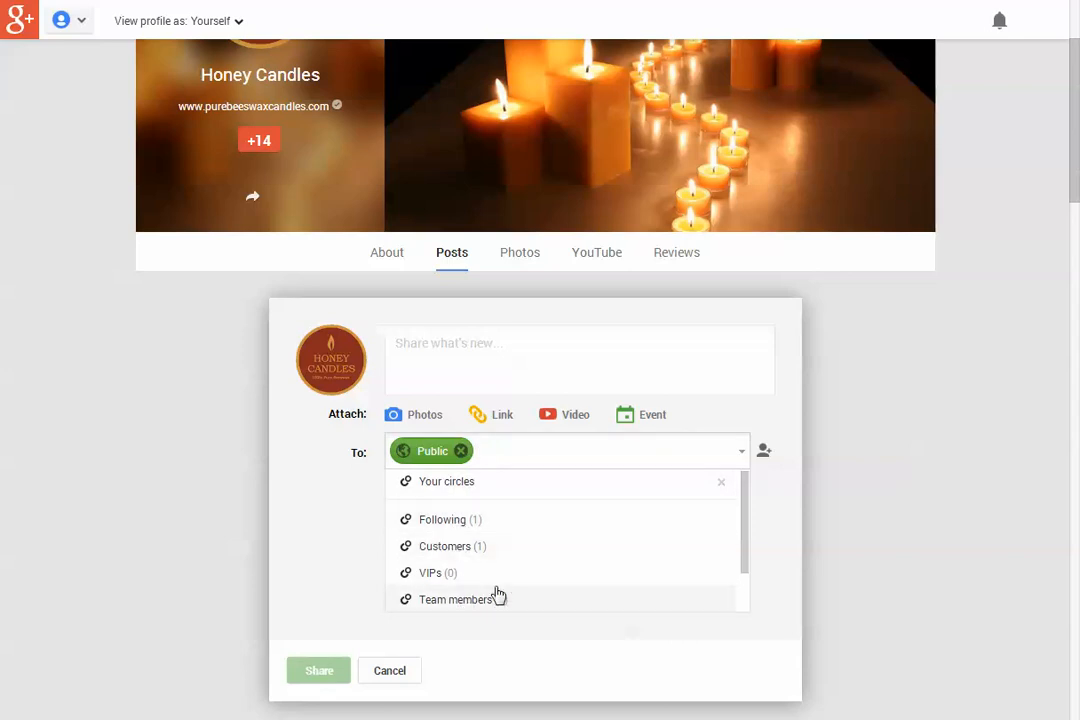
{"action": "left_click_drag", "start_coordinate": [743, 532], "coordinate": [741, 575]}
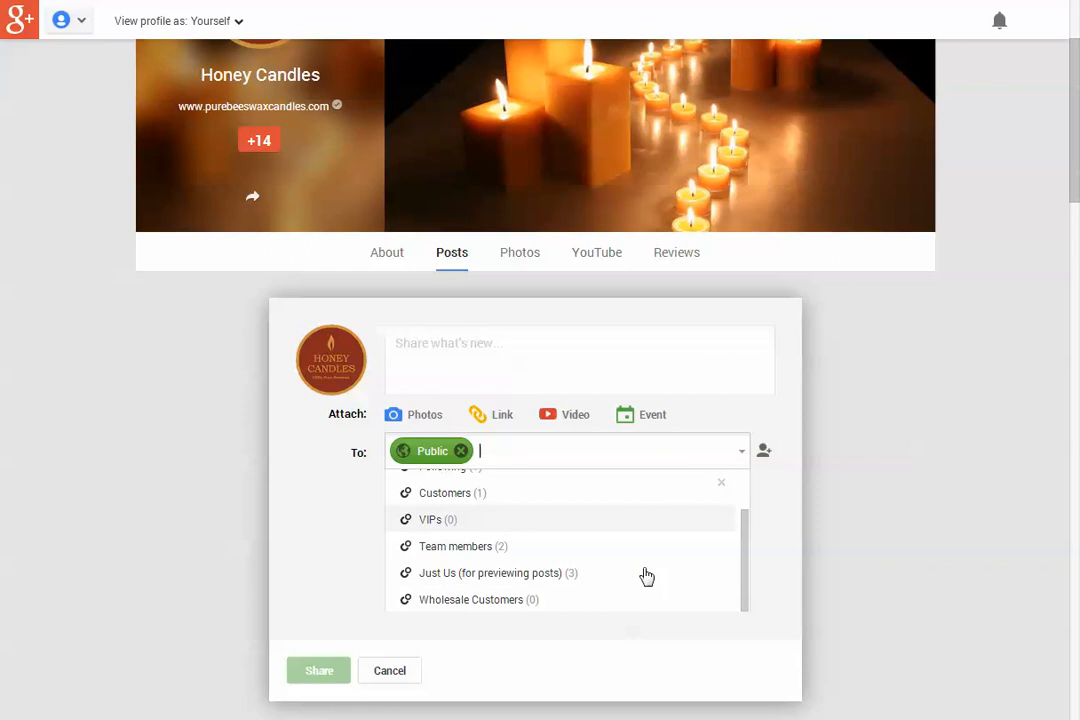
{"action": "scroll", "coordinate": [748, 510], "scroll_direction": "up", "scroll_amount": 2}
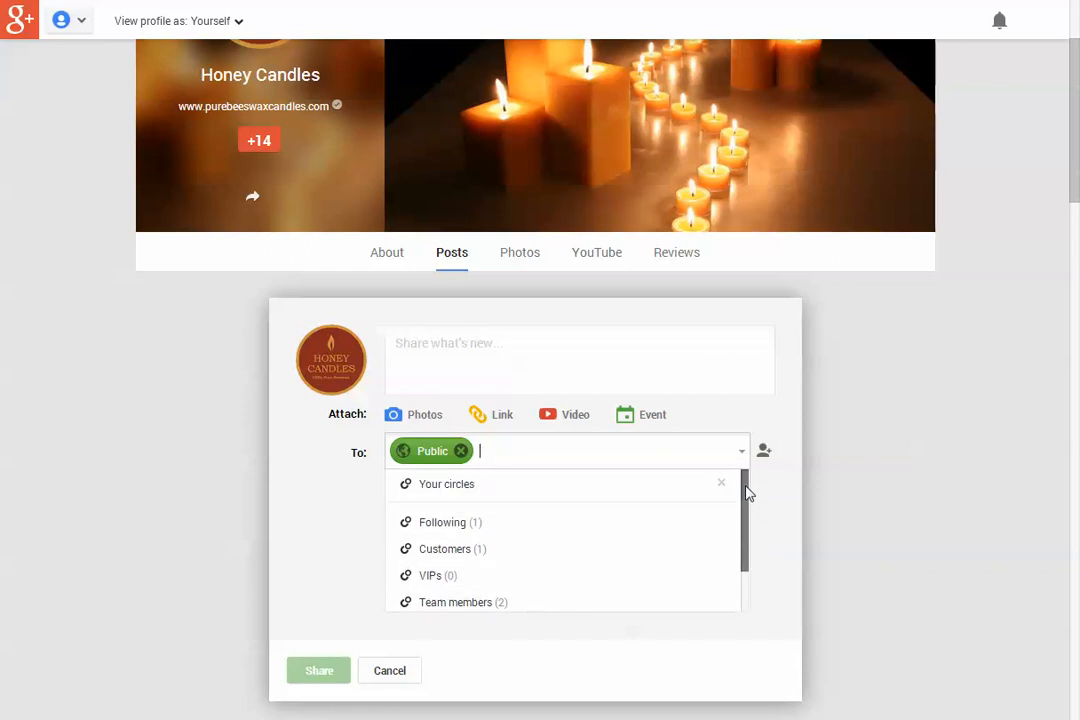
{"action": "scroll", "coordinate": [748, 570], "scroll_direction": "down", "scroll_amount": 1}
{"action": "left_click_drag", "start_coordinate": [748, 580], "coordinate": [747, 597]}
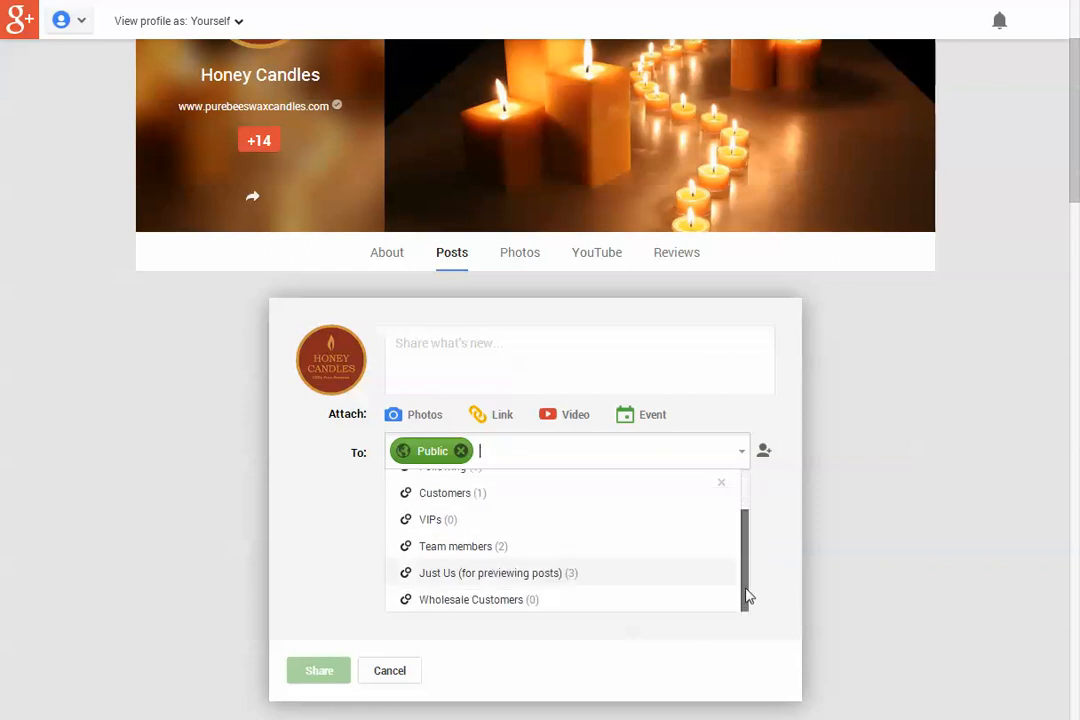
{"action": "left_click", "coordinate": [772, 532]}
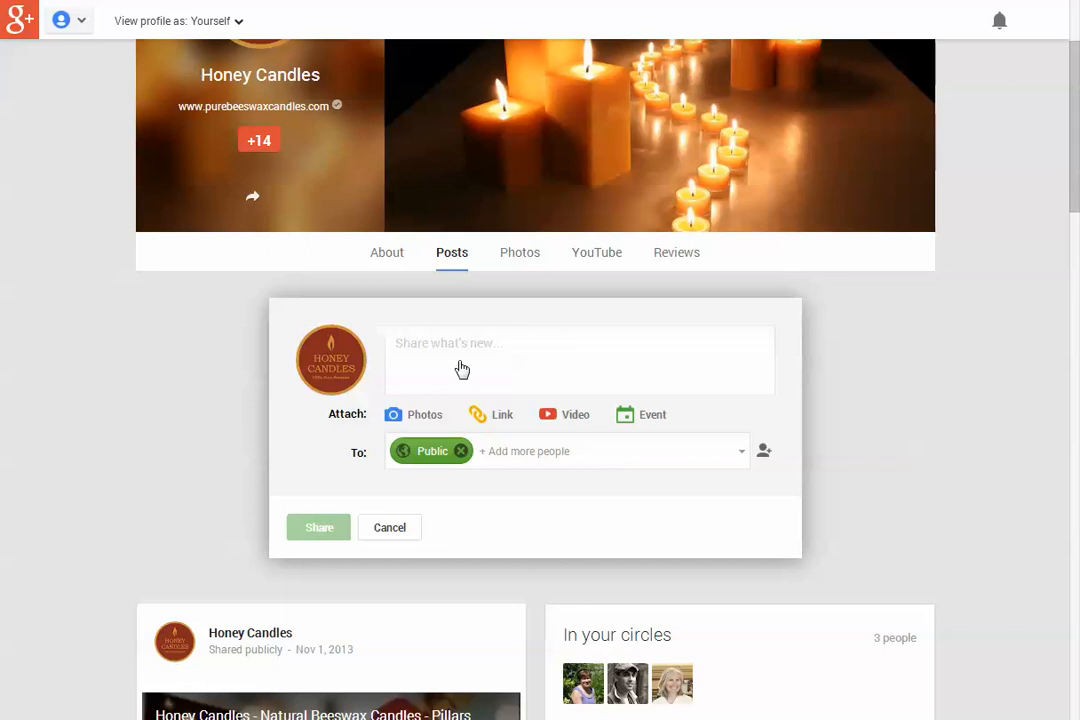
- Write "Visit our website" as the text of the new post
{"action": "left_click", "coordinate": [420, 347]}
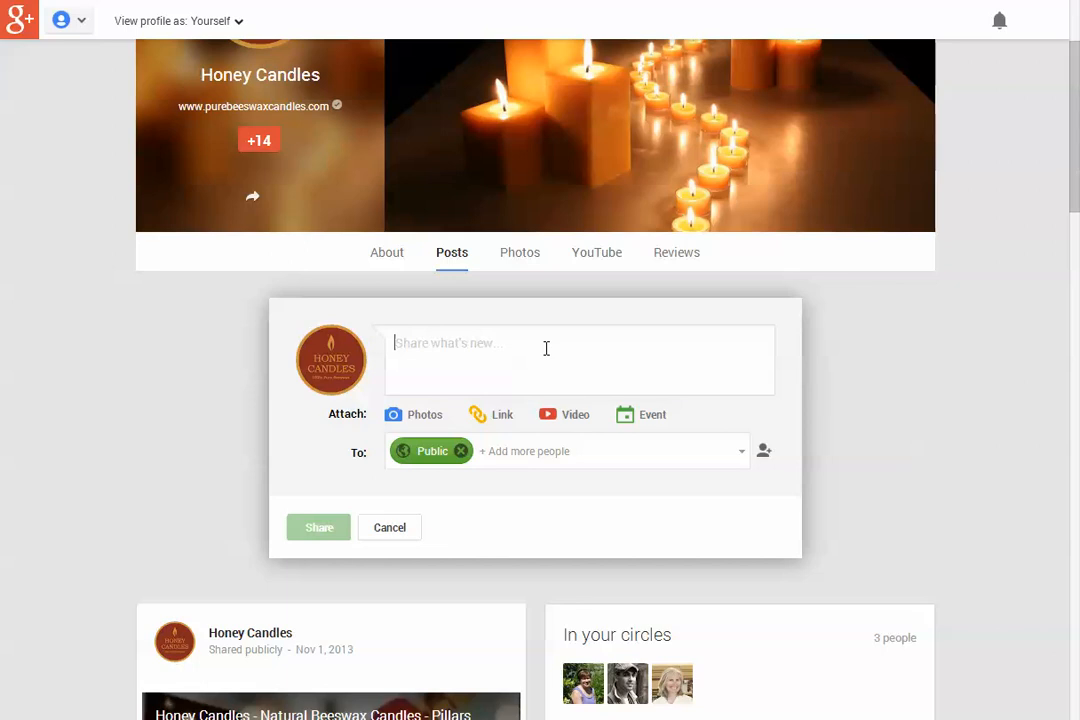
{"action": "type", "text": "Vi"}
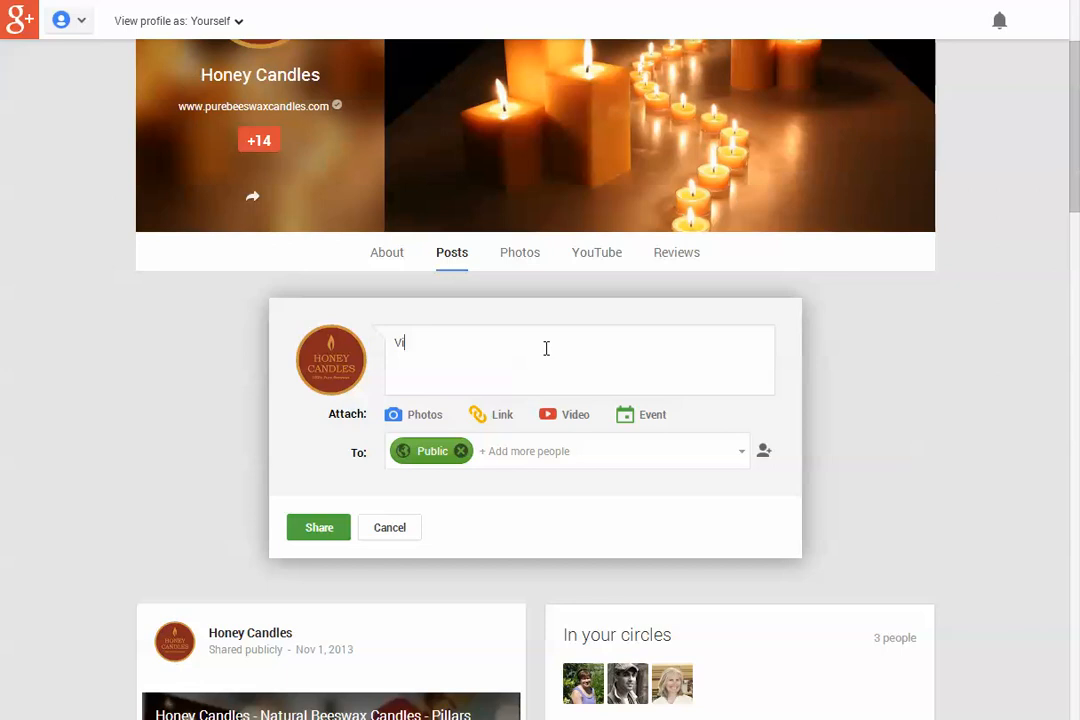
{"action": "type", "text": "sit our"}
{"action": "type", "text": " website"}
- Enclose "Visit" in asterisks and "website" in underscores in the post text, and add a new line after it
{"action": "type", "text": "*"}
{"action": "left_click", "coordinate": [425, 345]}
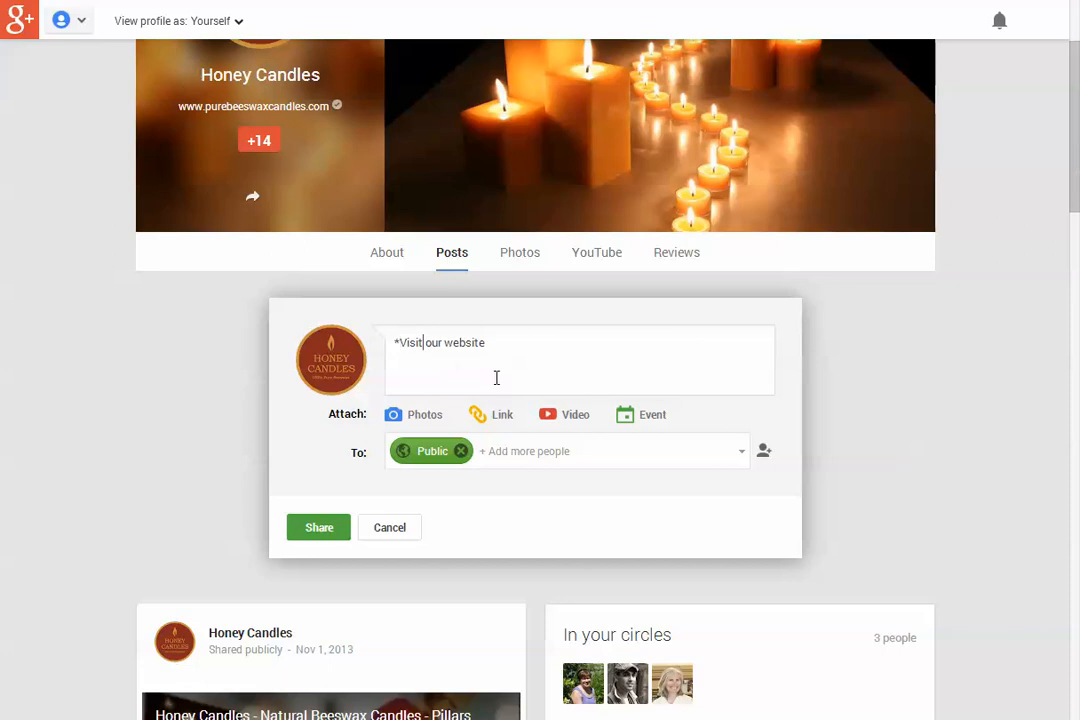
{"action": "type", "text": "*"}
{"action": "left_click", "coordinate": [579, 349]}
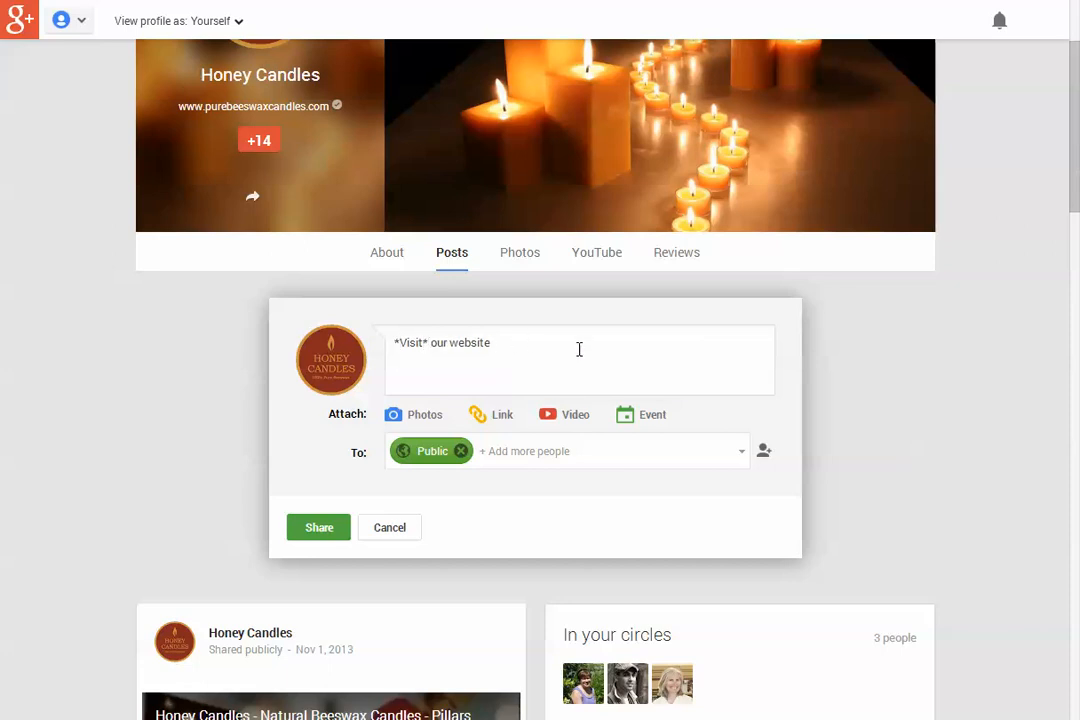
{"action": "left_click", "coordinate": [450, 346]}
{"action": "type", "text": "_"}
{"action": "left_click", "coordinate": [578, 344]}
{"action": "type", "text": "_"}
{"action": "key", "text": "Return"}
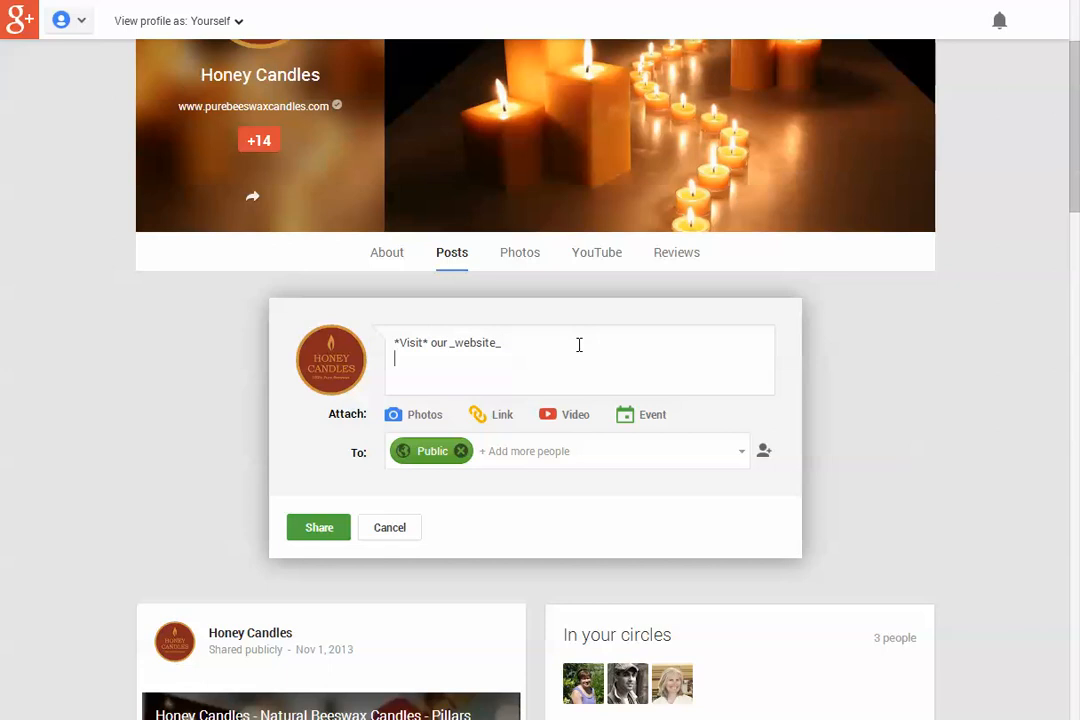
- Attach the photo 2009Sept05theReception029.jpg from the "Wedding for Video" folder to the post
{"action": "left_click", "coordinate": [425, 415]}
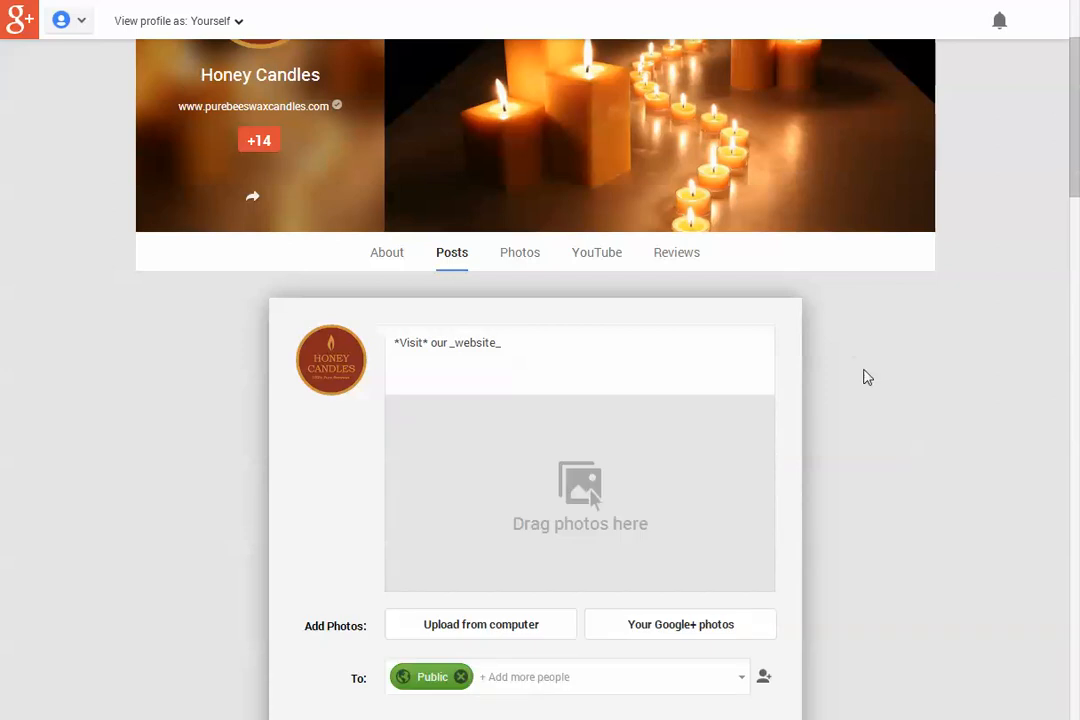
{"action": "scroll", "coordinate": [866, 376], "scroll_direction": "down", "scroll_amount": 1}
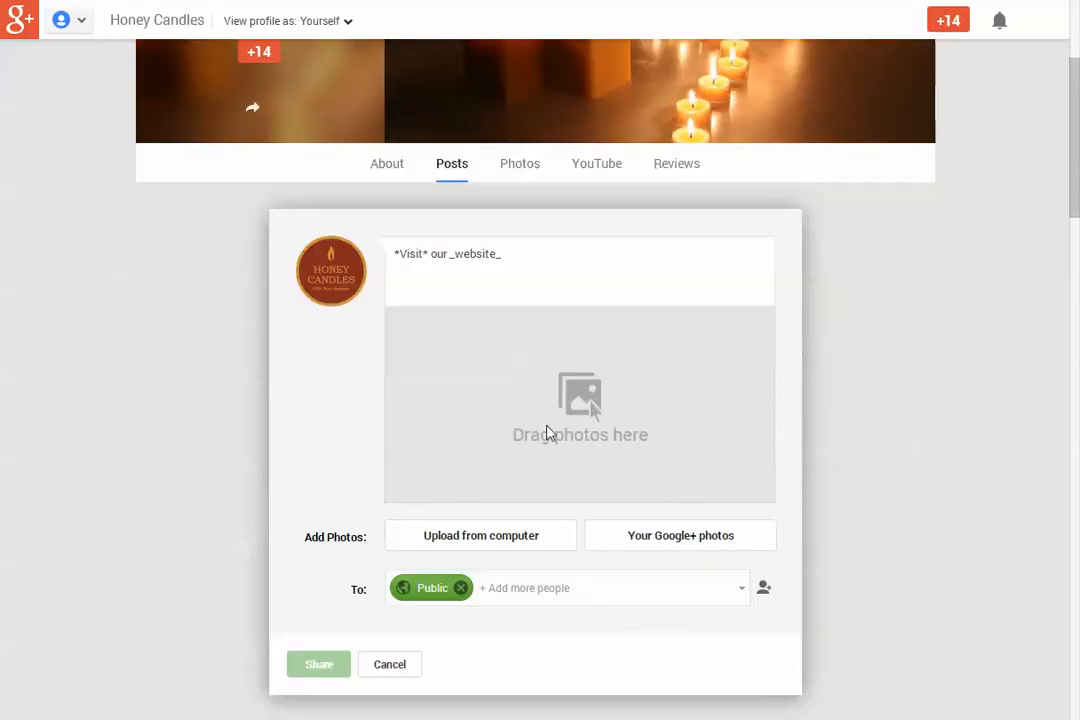
{"action": "key", "text": "alt+Tab"}
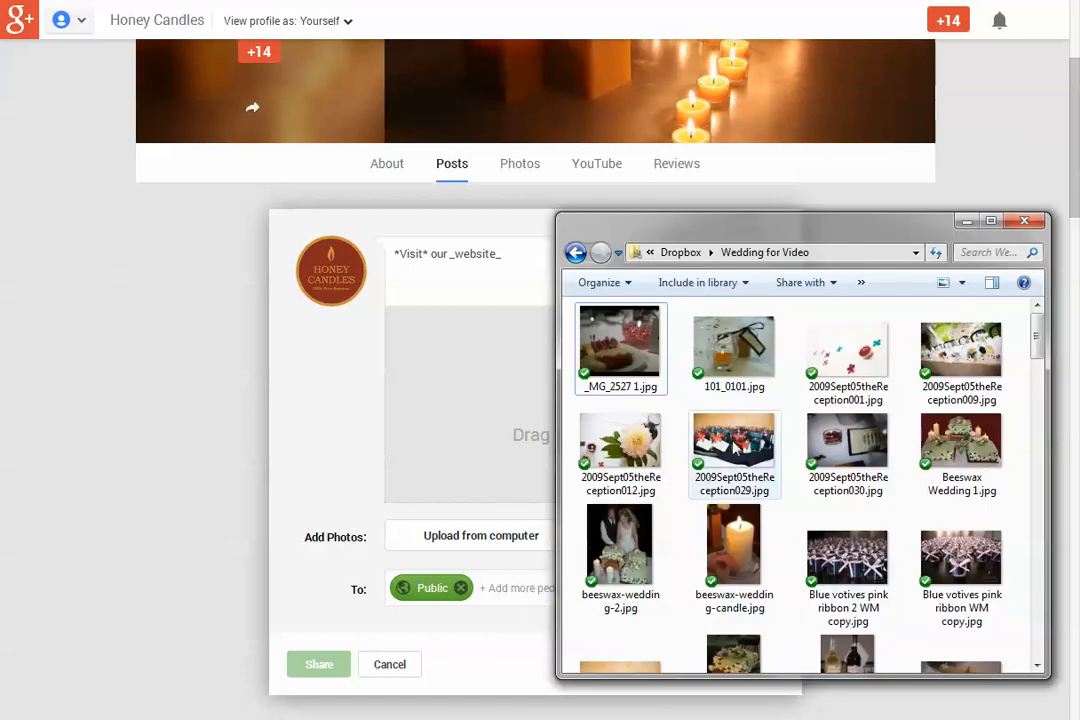
{"action": "left_click_drag", "start_coordinate": [735, 445], "coordinate": [465, 429]}
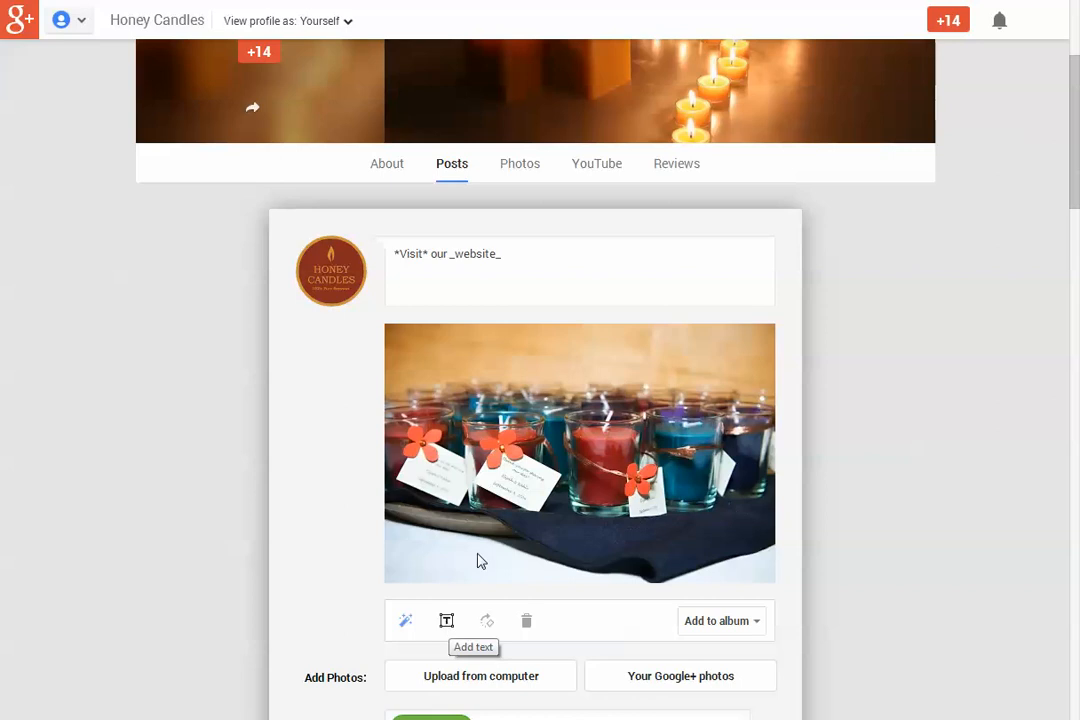
- Add the top text "Wedding Gifts Idea" to the attached candle photo
{"action": "left_click", "coordinate": [448, 624]}
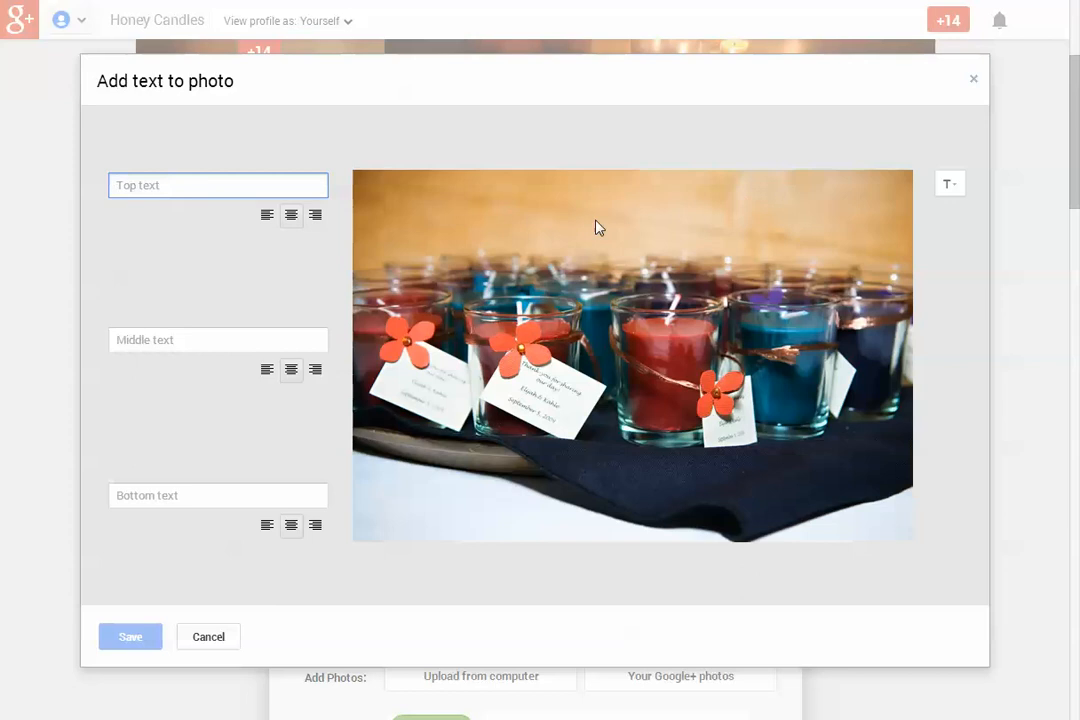
{"action": "type", "text": "Wedding G"}
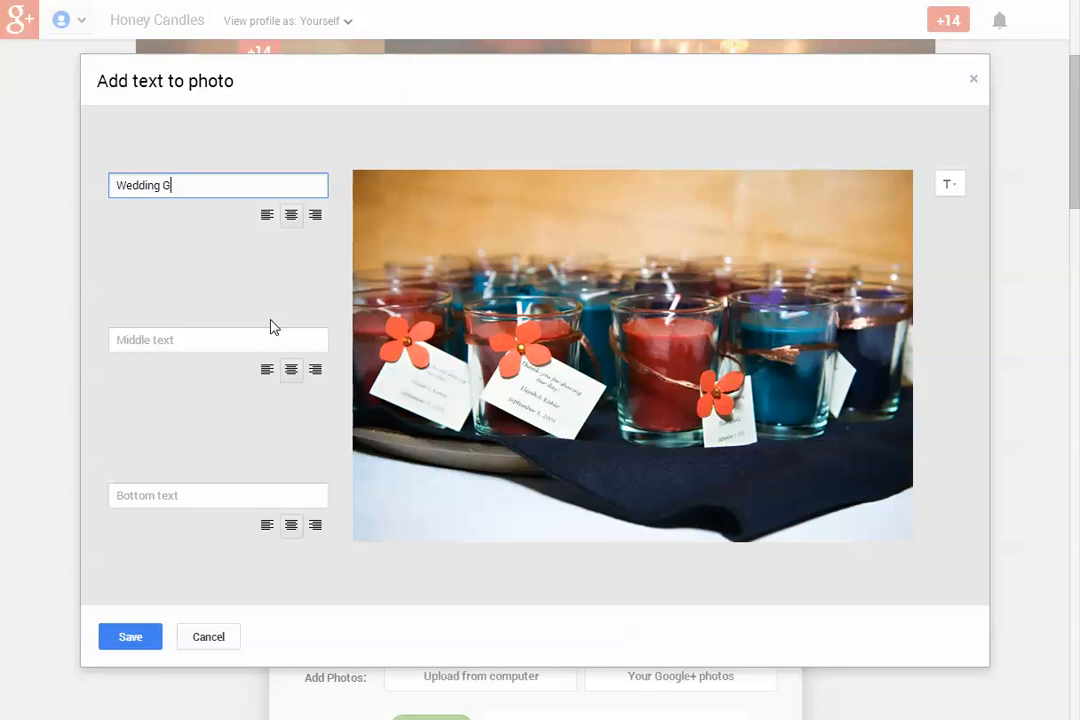
{"action": "type", "text": "ifts"}
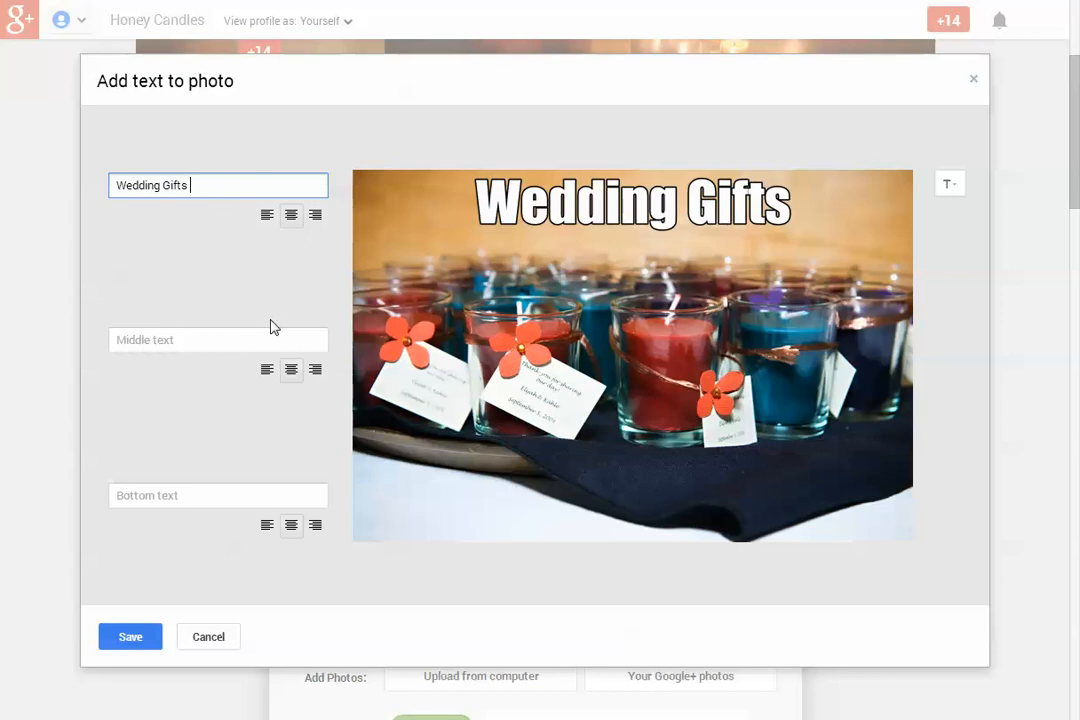
{"action": "type", "text": " Ideas"}
{"action": "key", "text": "BackSpace"}
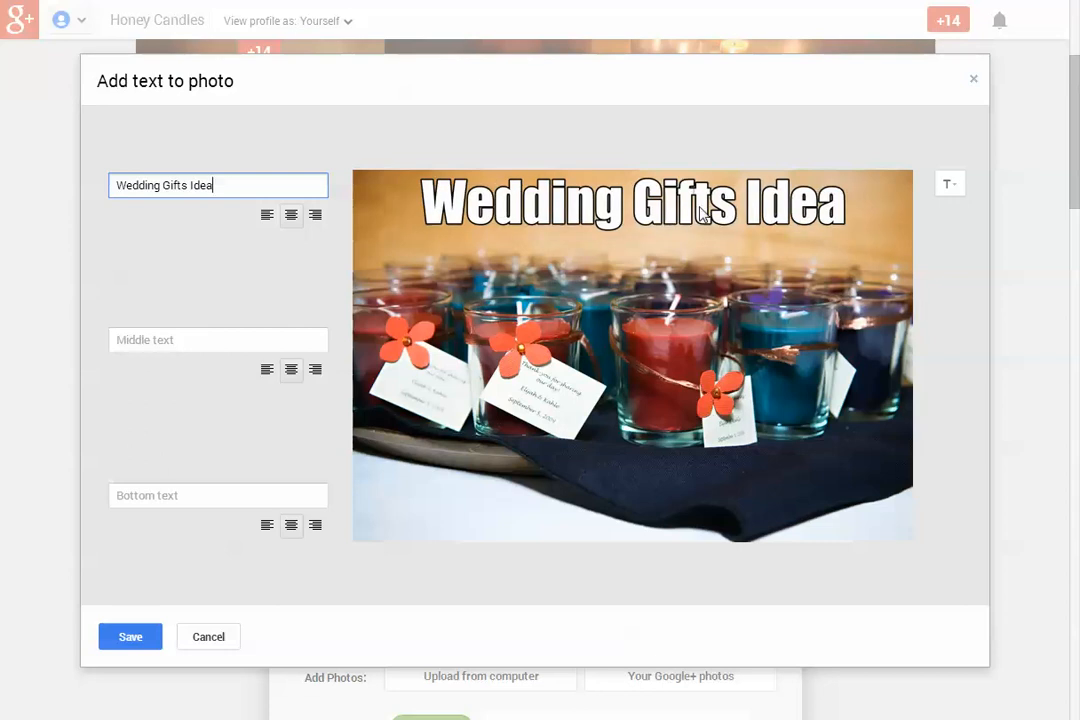
- Set the photo text's font to Felt Tip Roman Bold and save the captioned photo
{"action": "left_click", "coordinate": [952, 188]}
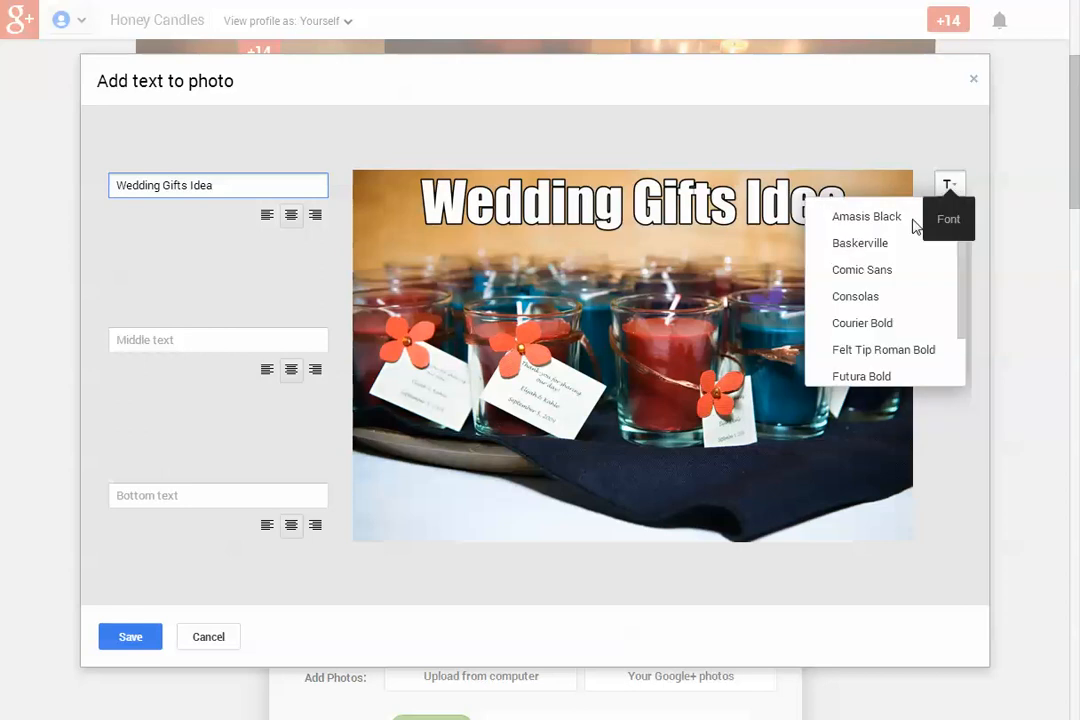
{"action": "left_click", "coordinate": [870, 352]}
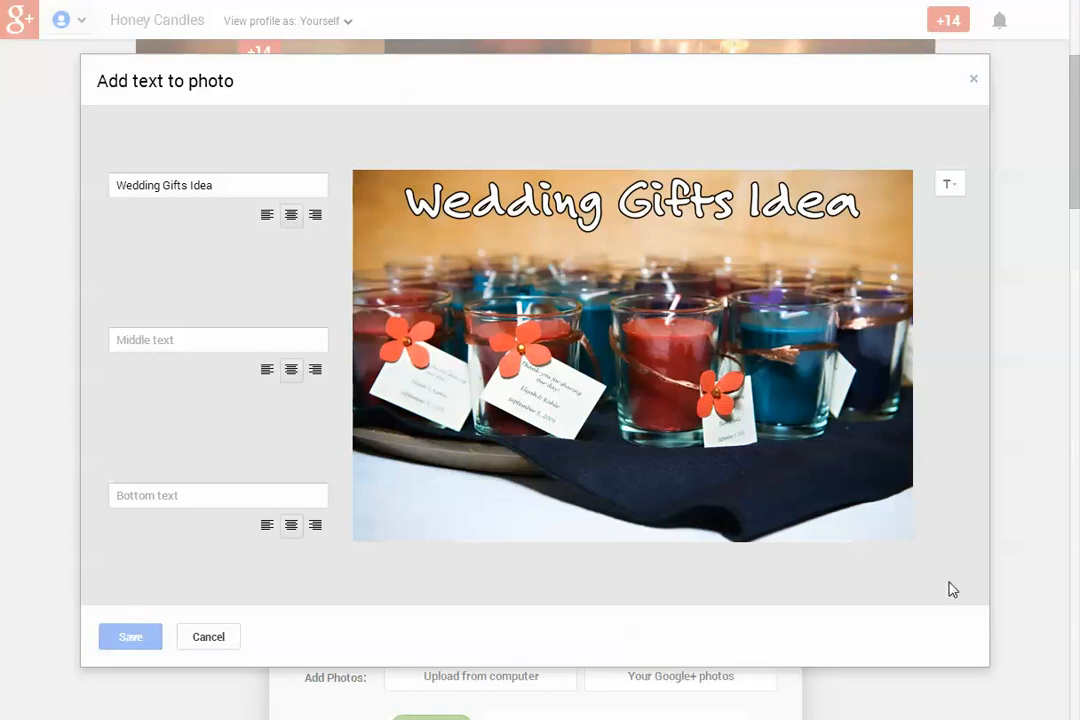
{"action": "key", "text": "Escape"}
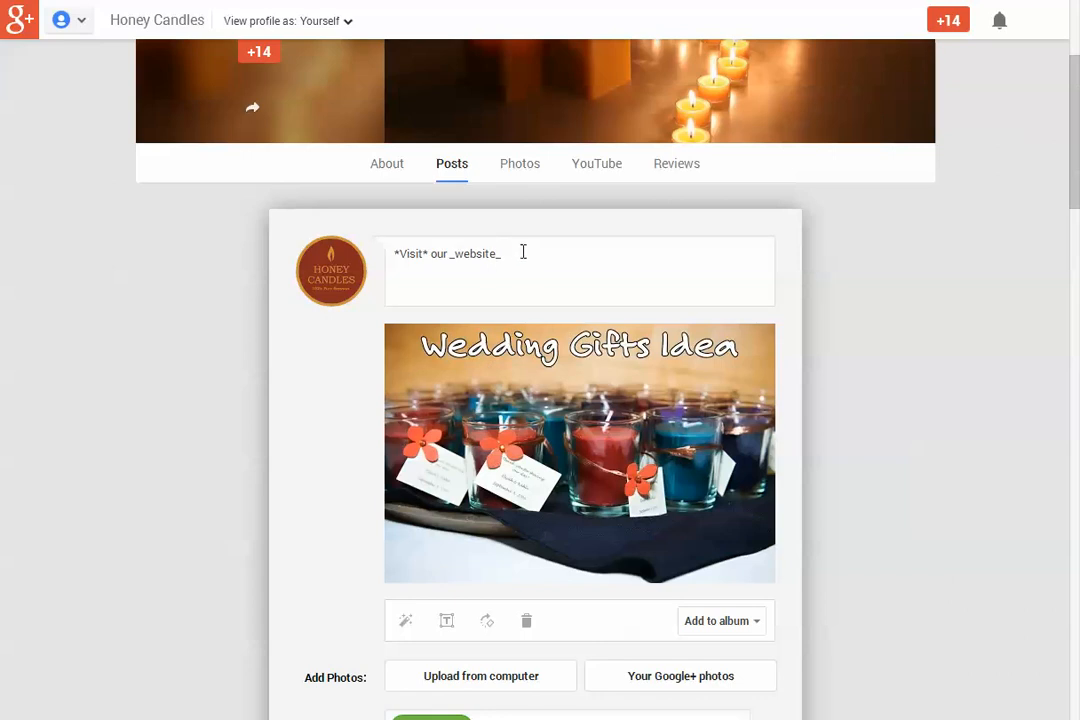
- Append "for more wedding gift ideas..." to the post text and share the post publicly
{"action": "left_click", "coordinate": [558, 270]}
{"action": "type", "text": "for more wedding "}
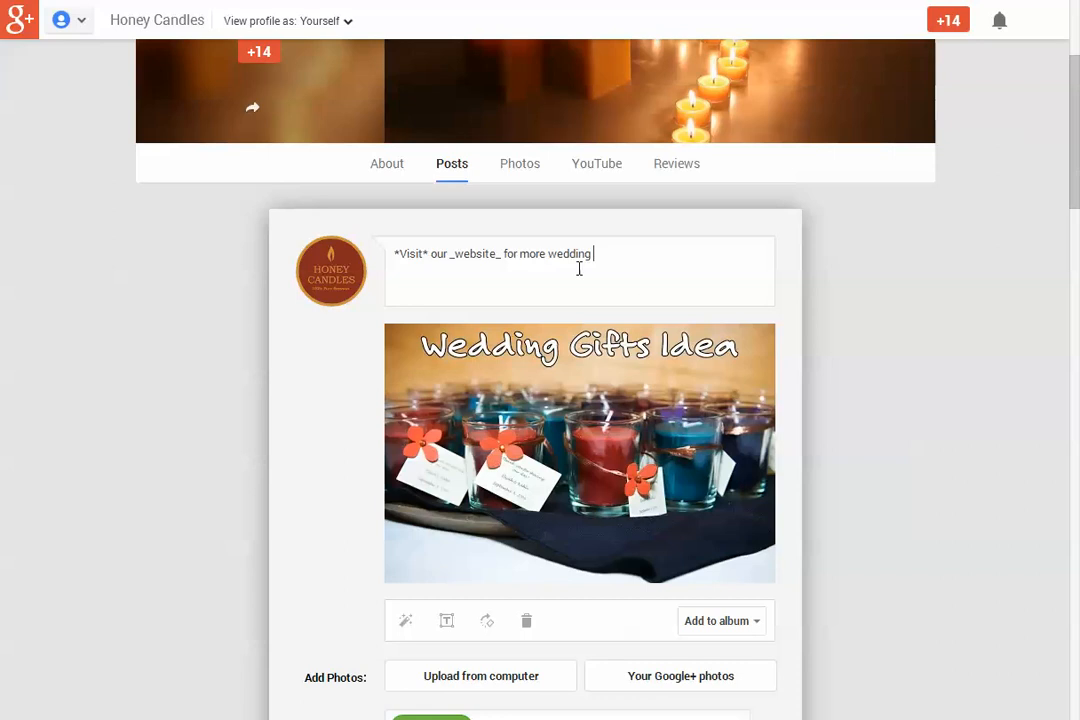
{"action": "type", "text": "gift ideas..."}
{"action": "scroll", "coordinate": [897, 385], "scroll_direction": "down", "scroll_amount": 1}
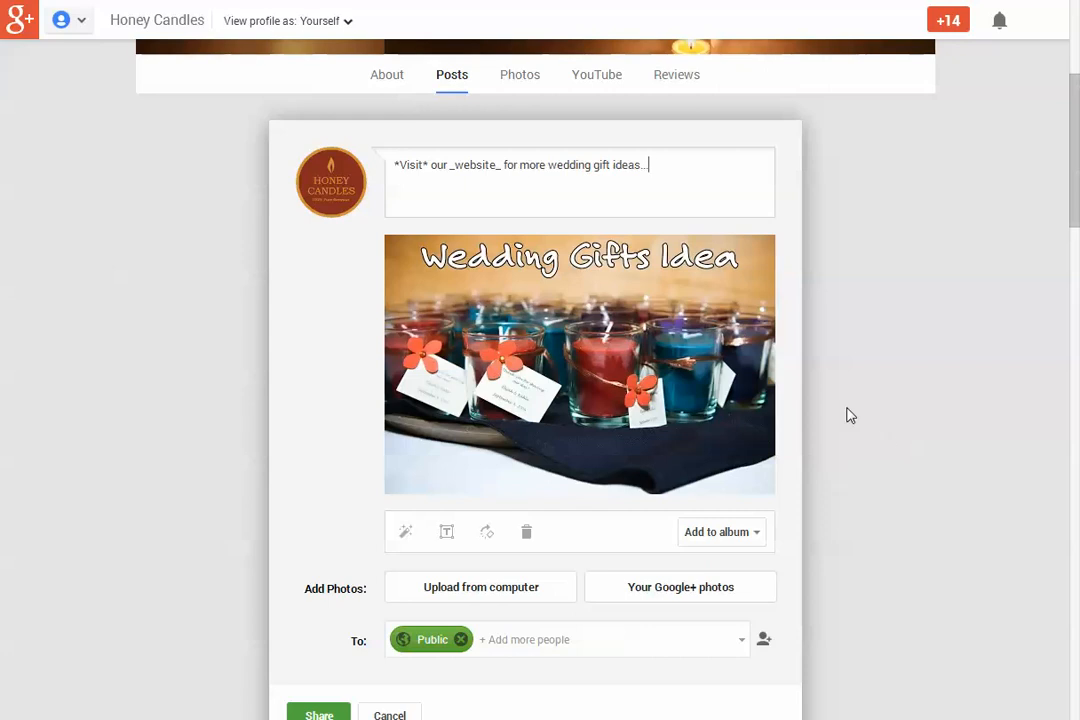
{"action": "scroll", "coordinate": [876, 409], "scroll_direction": "down", "scroll_amount": 1}
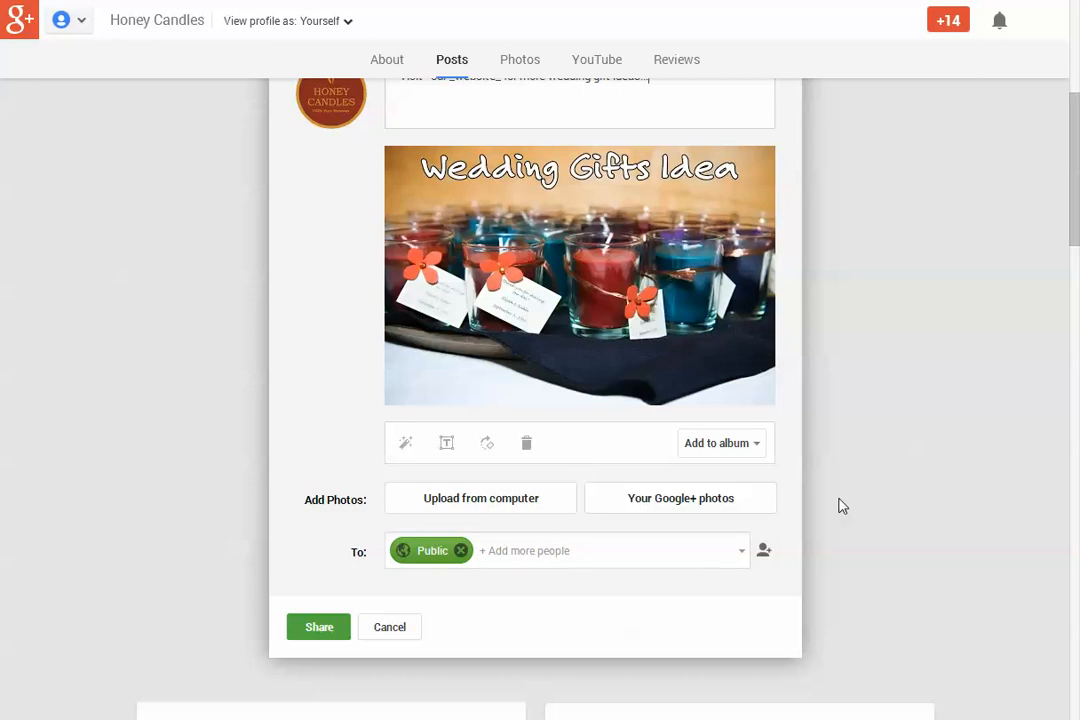
{"action": "left_click", "coordinate": [319, 627]}
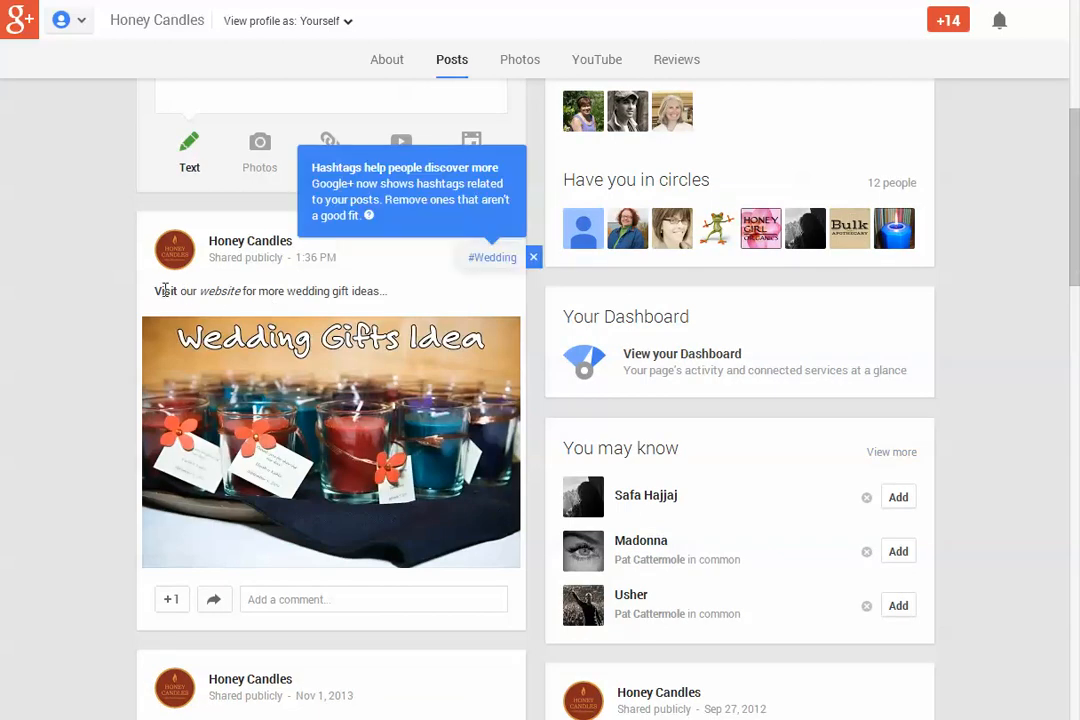
- Examine the text formatting of the published wedding gifts post and dismiss the hashtag tip
{"action": "left_click_drag", "start_coordinate": [158, 289], "coordinate": [397, 300]}
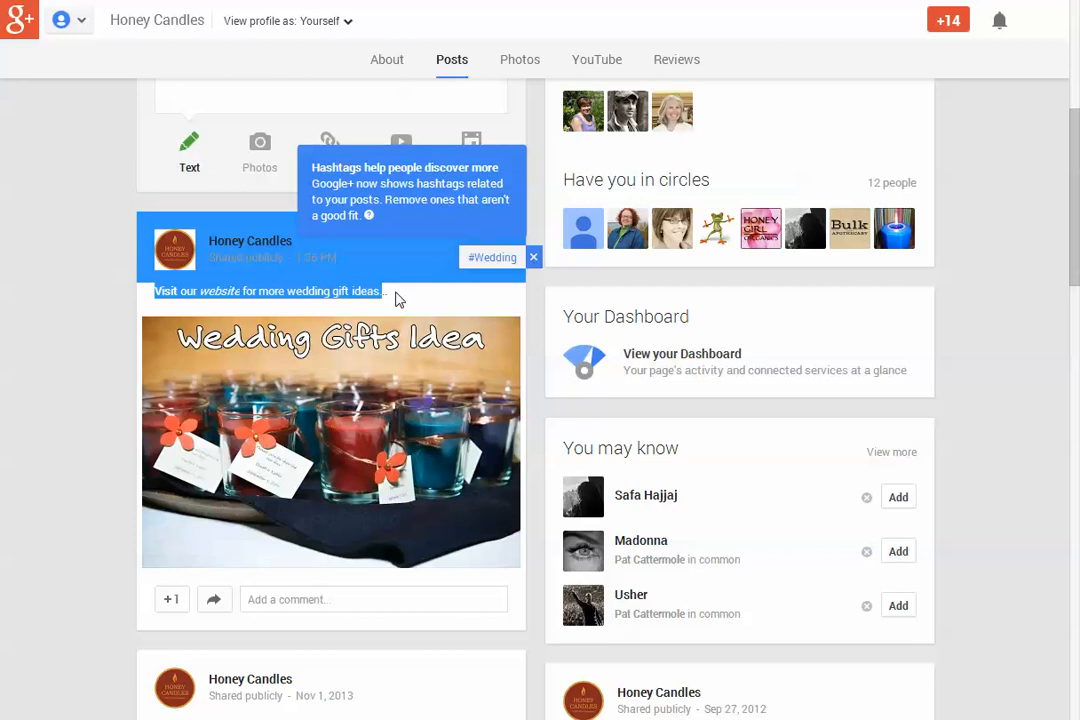
{"action": "left_click", "coordinate": [397, 301]}
{"action": "double_click", "coordinate": [165, 291]}
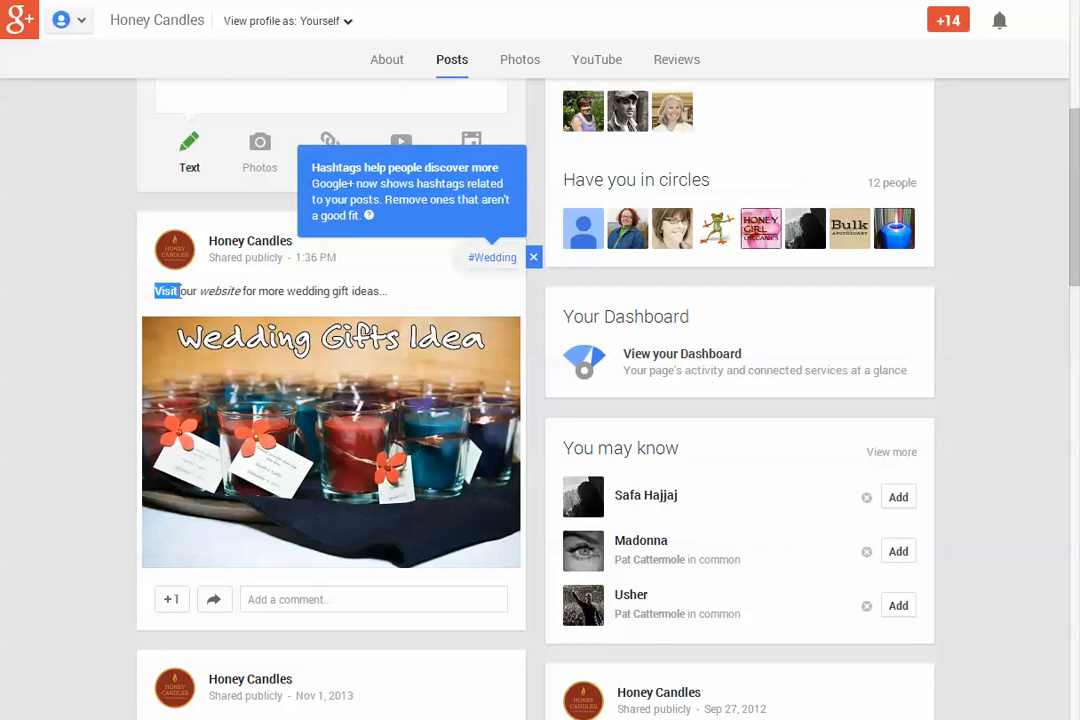
{"action": "left_click", "coordinate": [213, 297]}
{"action": "left_click", "coordinate": [520, 156]}
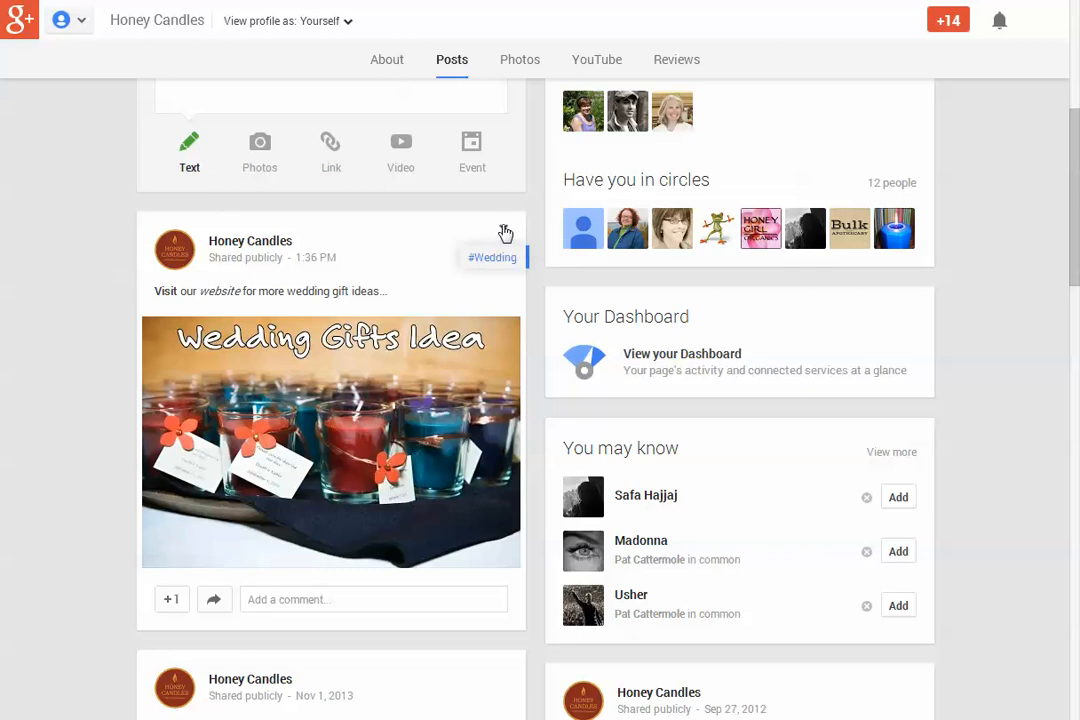
- Edit the published post to add the suggested hashtag #beeswaxcandle after its text, and save it
{"action": "left_click", "coordinate": [505, 232]}
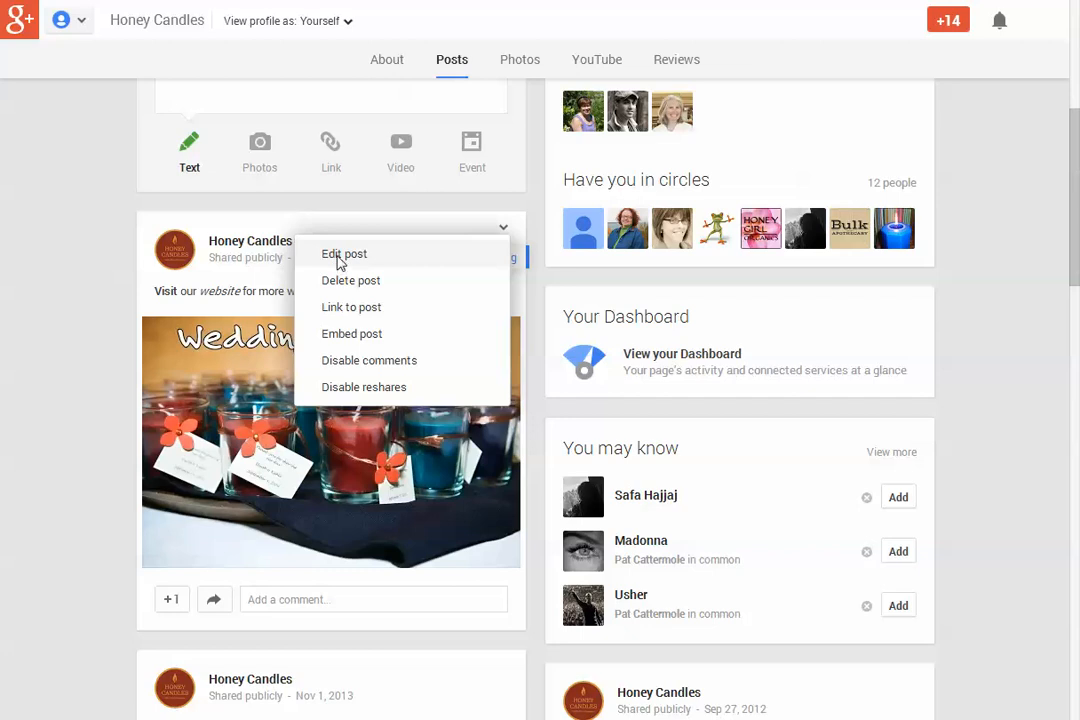
{"action": "left_click", "coordinate": [340, 262]}
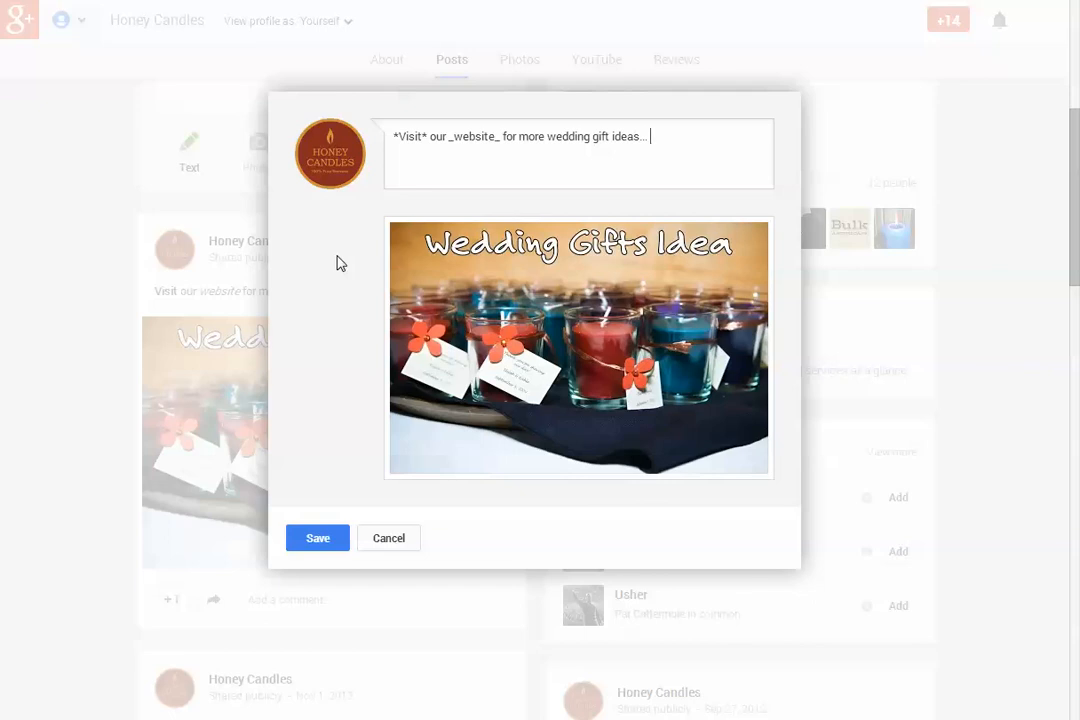
{"action": "type", "text": "#"}
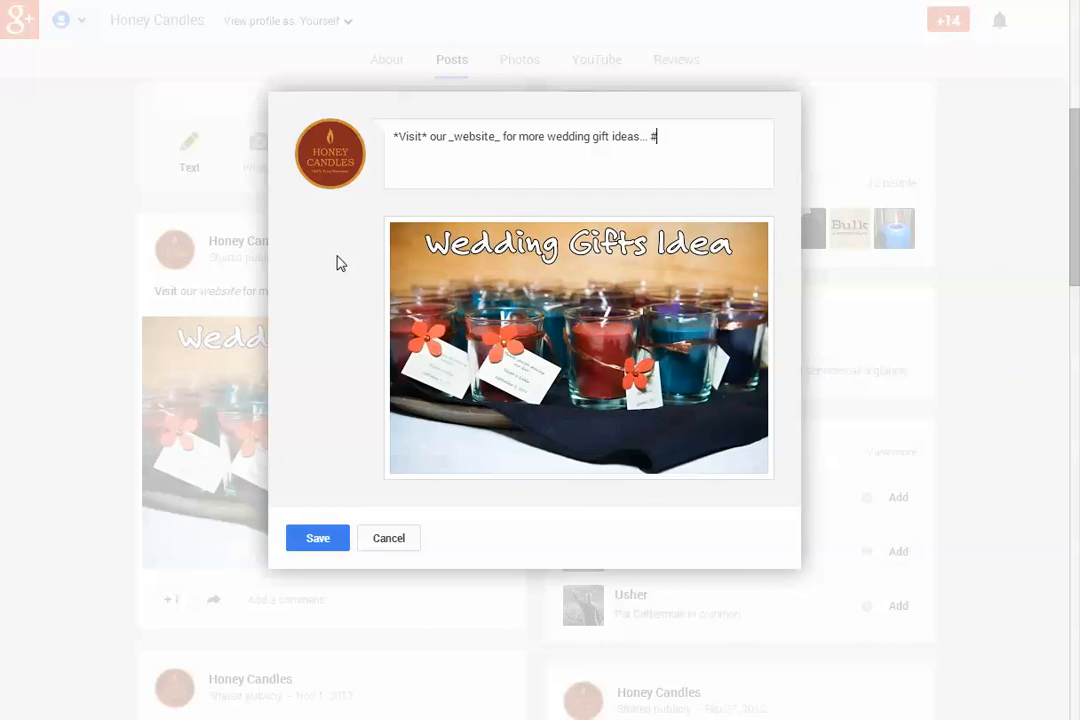
{"action": "type", "text": "beeswax"}
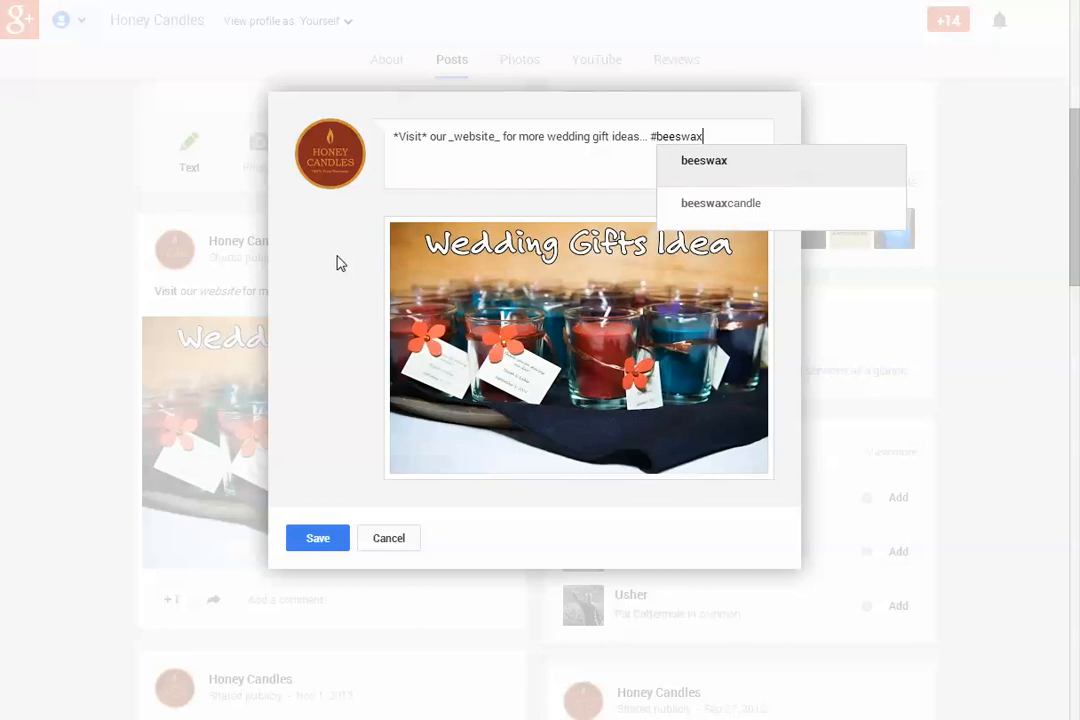
{"action": "left_click", "coordinate": [742, 212]}
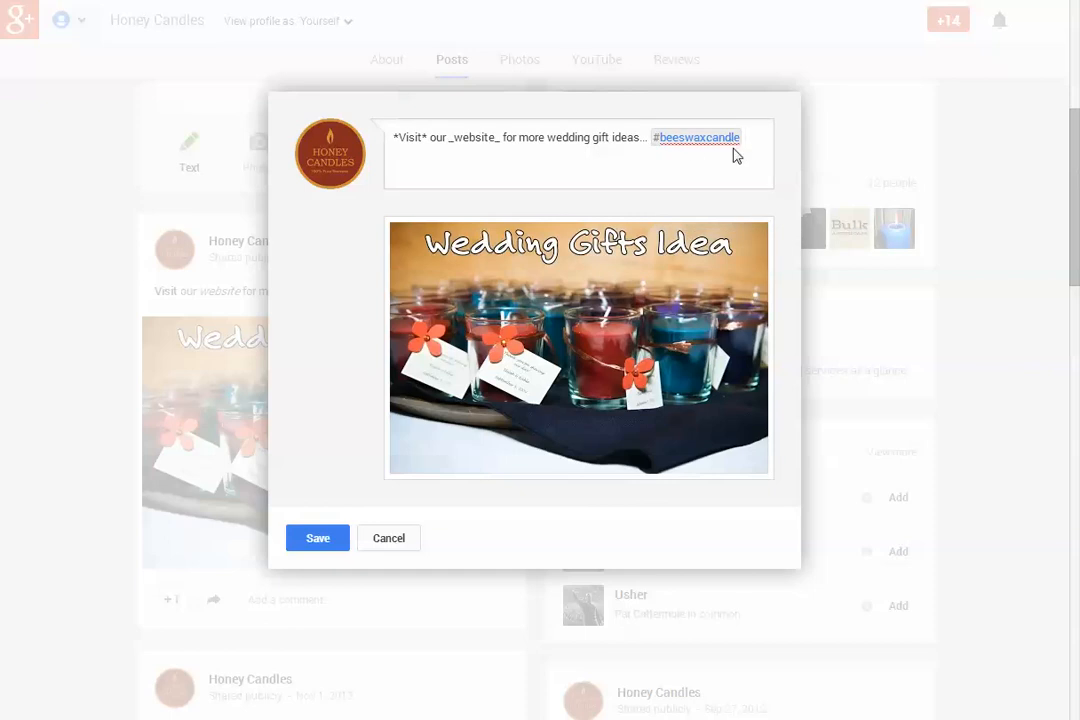
{"action": "left_click", "coordinate": [320, 540]}
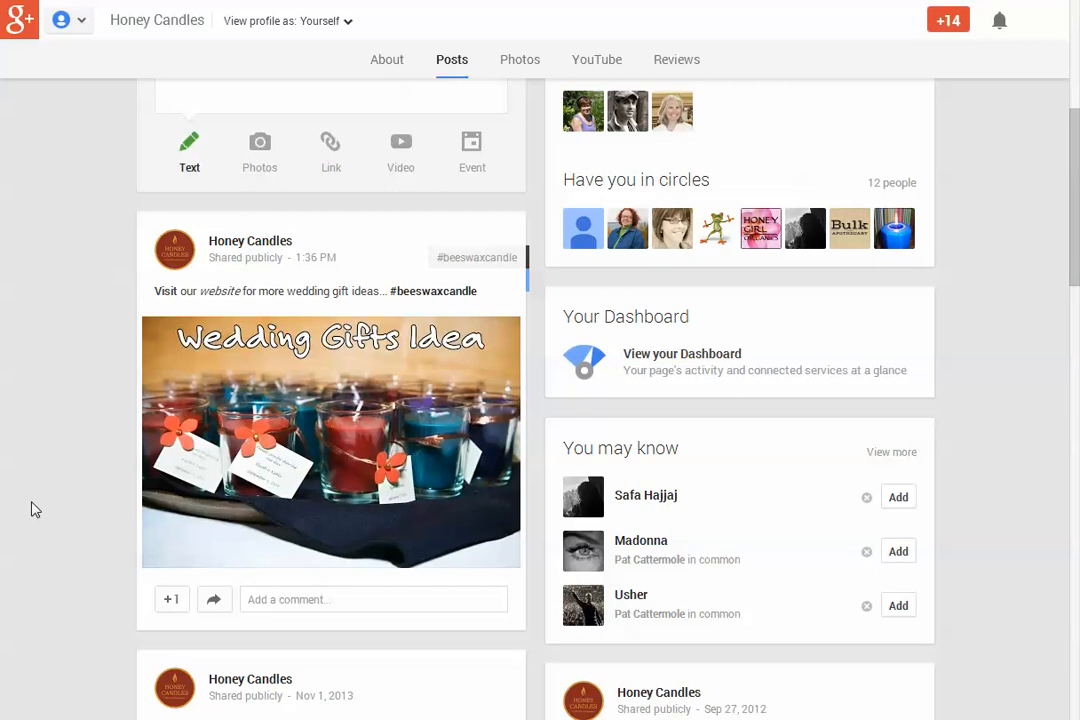
{"action": "mouse_move", "coordinate": [526, 272]}
{"action": "scroll", "coordinate": [1012, 331], "scroll_direction": "down", "scroll_amount": 2}
{"action": "scroll", "coordinate": [1012, 331], "scroll_direction": "up", "scroll_amount": 4}
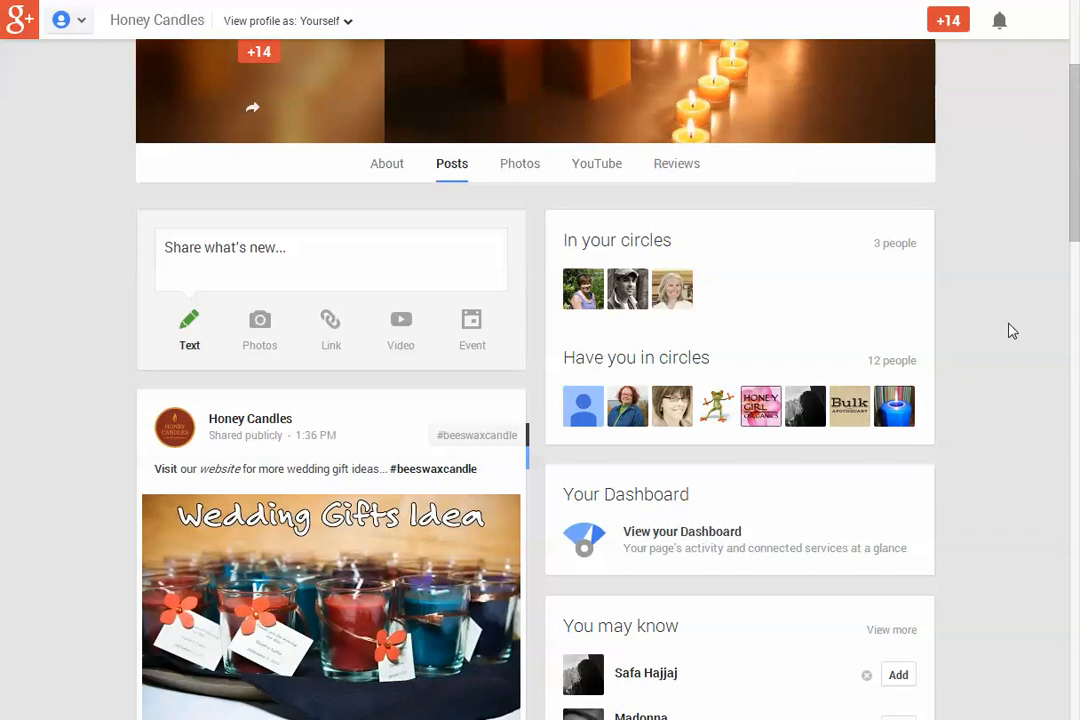
{"action": "scroll", "coordinate": [1012, 331], "scroll_direction": "down", "scroll_amount": 1}
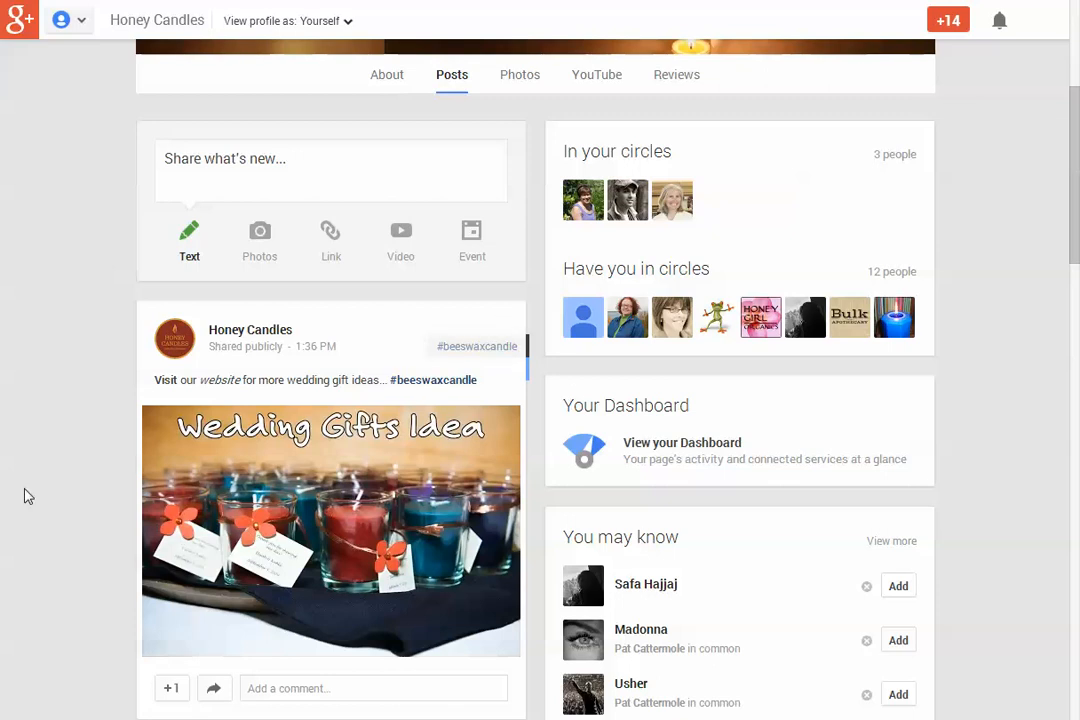
{"action": "scroll", "coordinate": [44, 491], "scroll_direction": "down", "scroll_amount": 1}
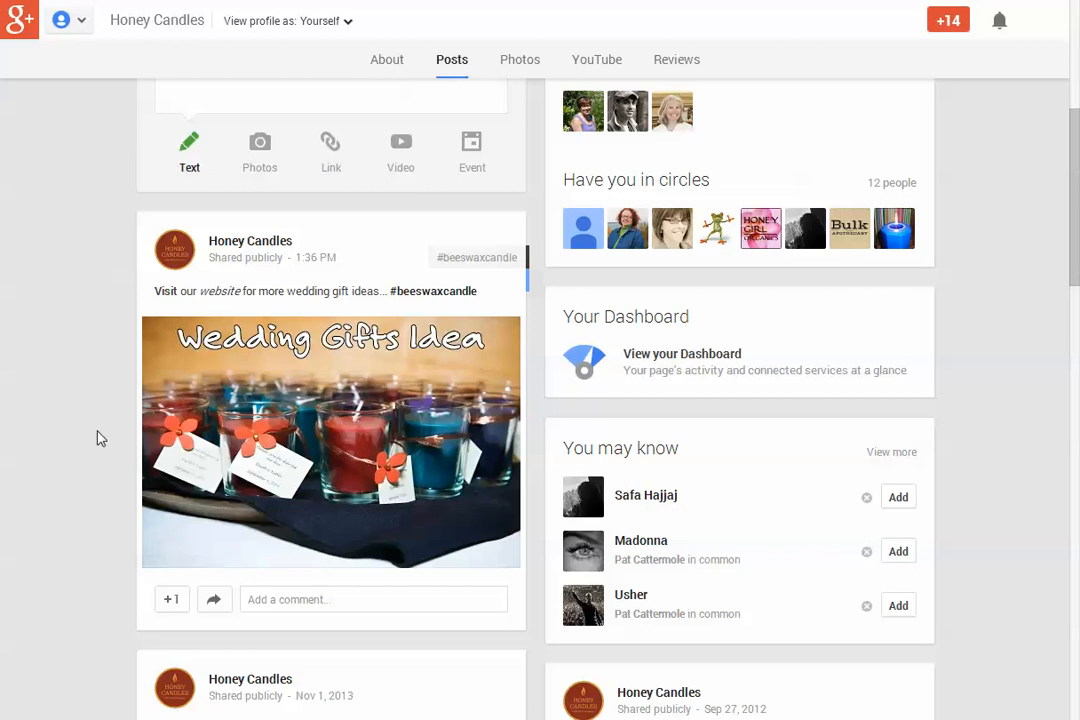
{"action": "scroll", "coordinate": [113, 385], "scroll_direction": "up", "scroll_amount": 3}
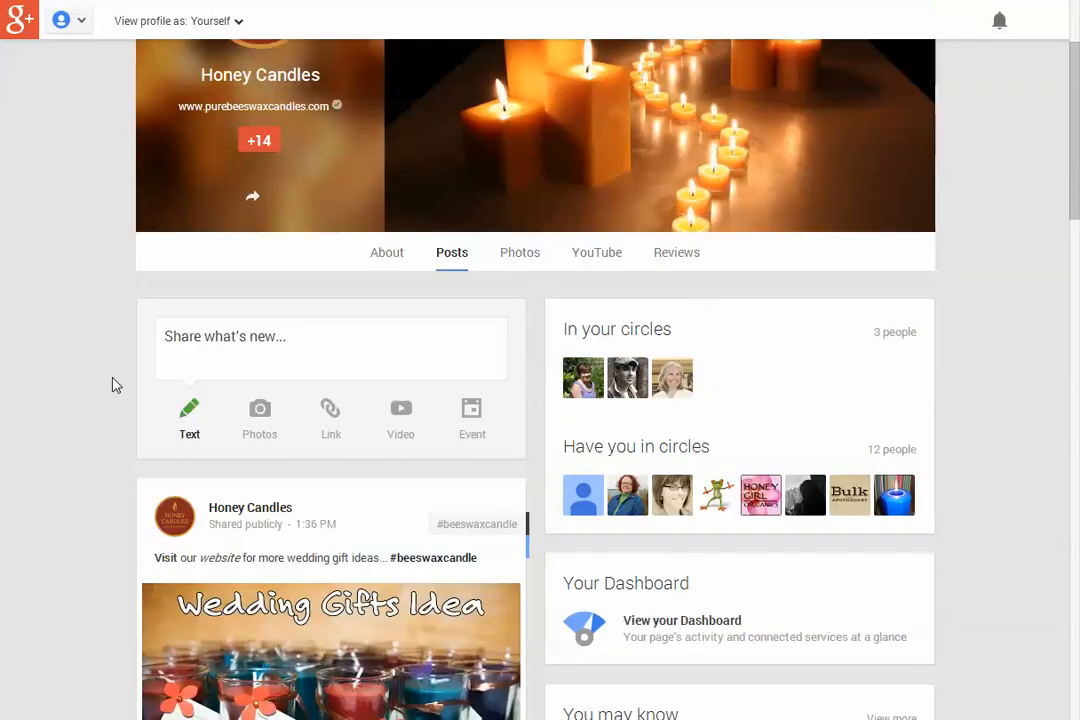
{"action": "scroll", "coordinate": [113, 385], "scroll_direction": "up", "scroll_amount": 2}
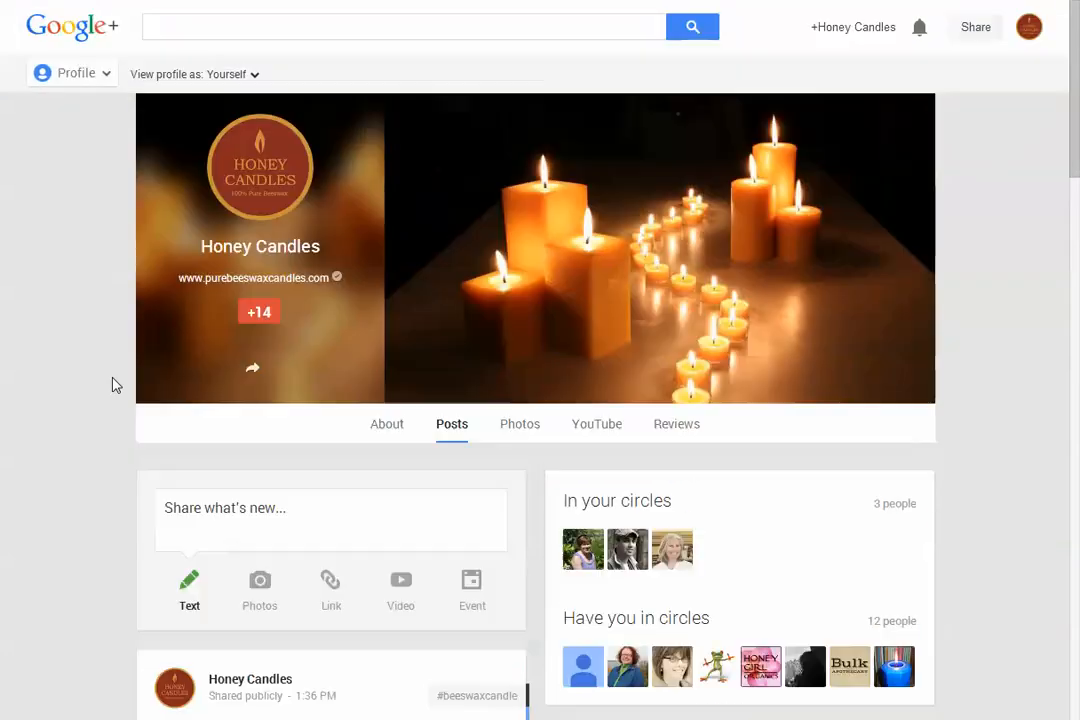